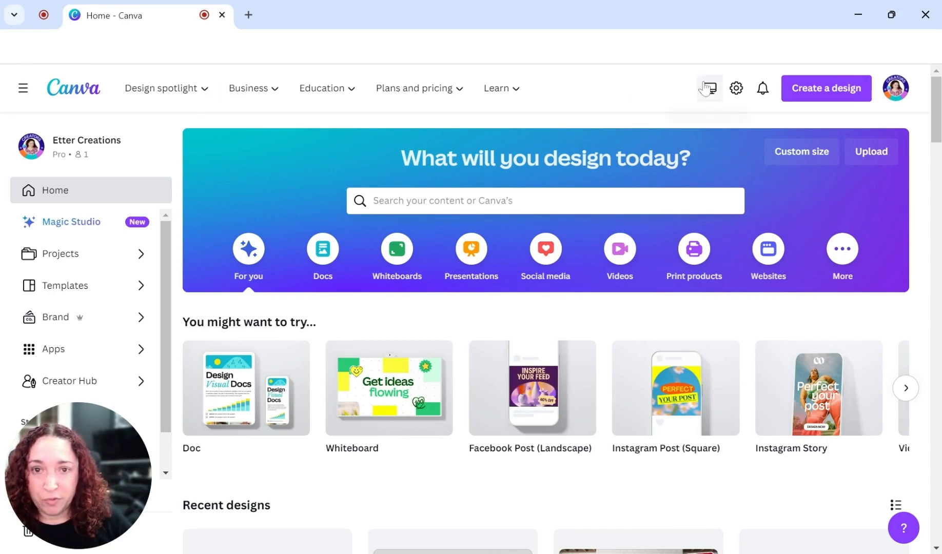
Search design types for 'website', start a blank Website design and title it 'my website'
{"action": "left_click", "coordinate": [815, 96]}
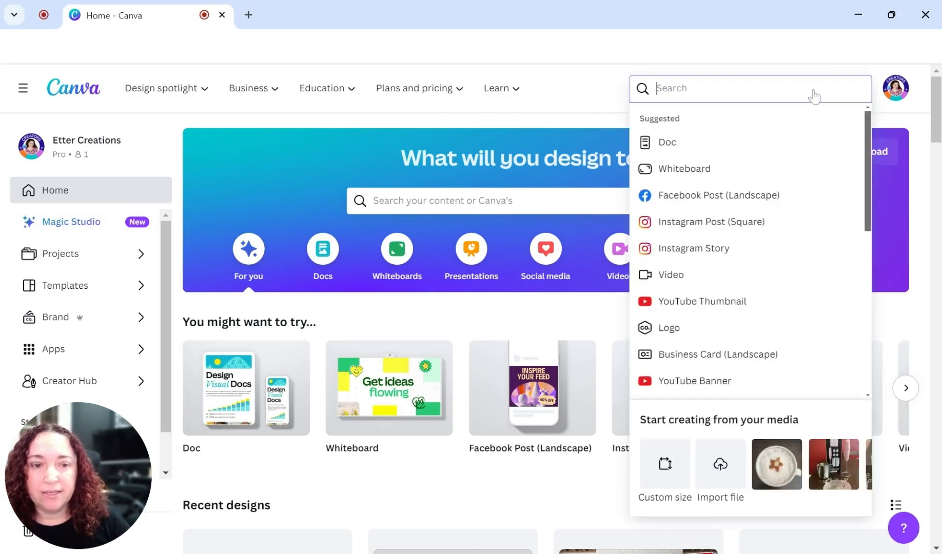
{"action": "type", "text": "website"}
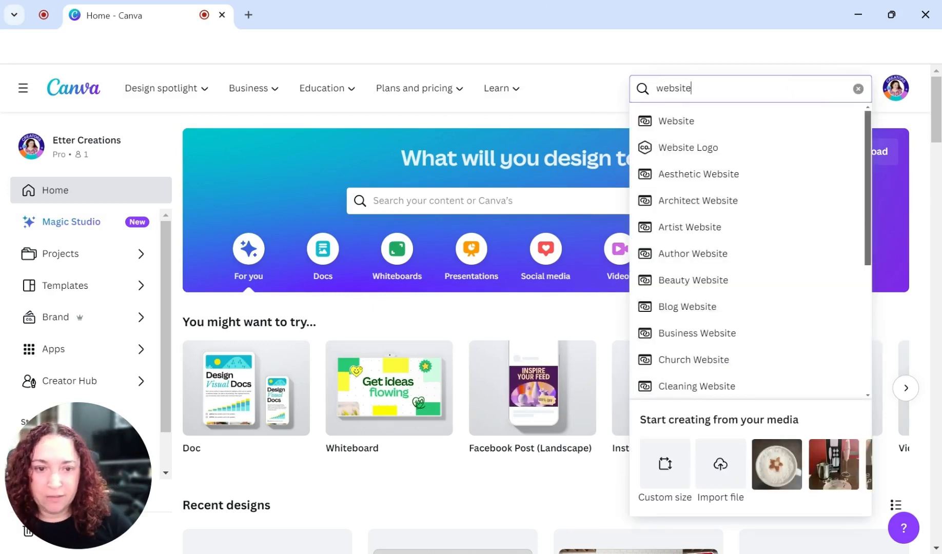
{"action": "left_click", "coordinate": [704, 126]}
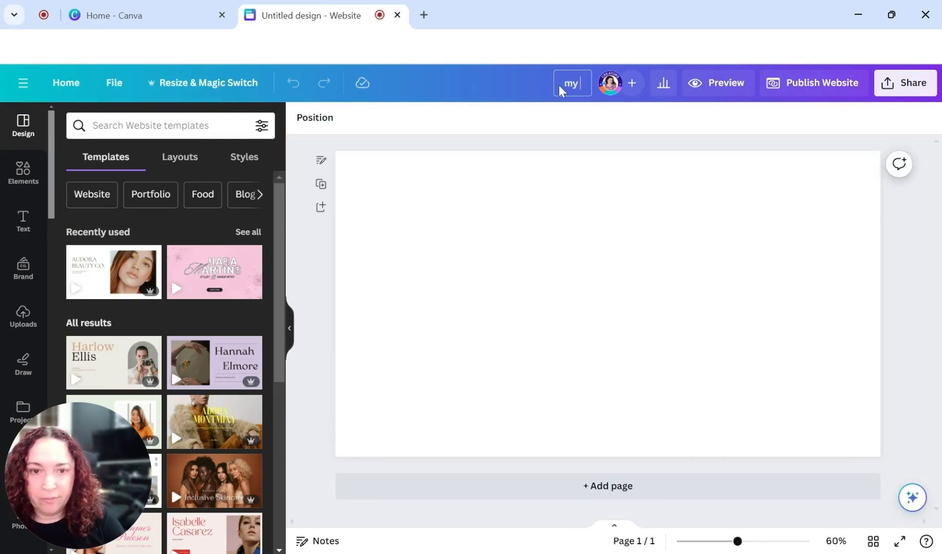
{"action": "type", "text": "bsite"}
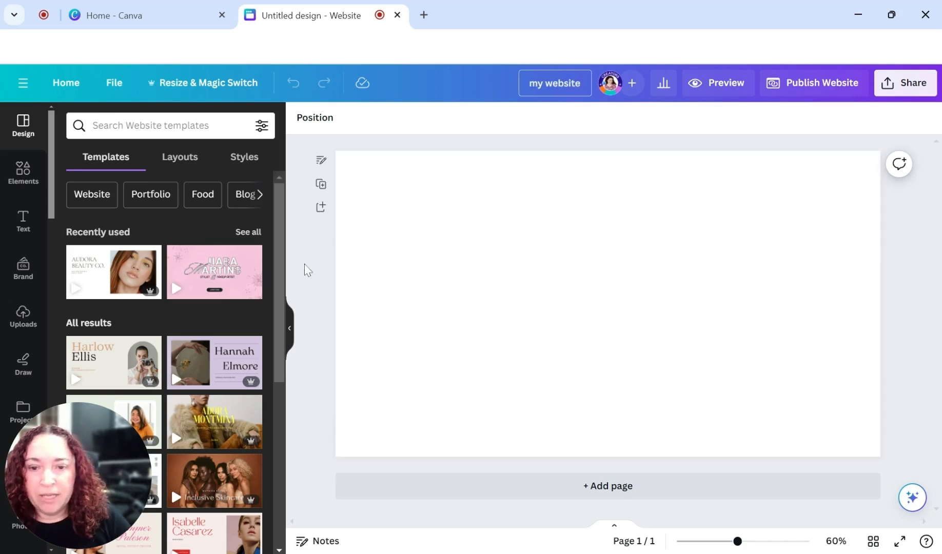
{"action": "key", "text": "Return"}
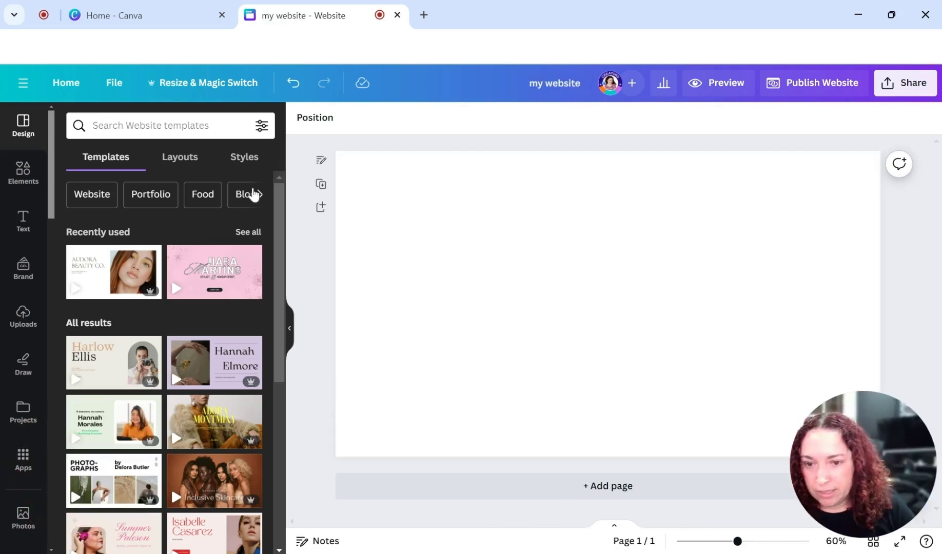
Scroll the Templates panel to the Beauty Retail Website in White and Grey Simple Light Style template
{"action": "left_click_drag", "start_coordinate": [280, 214], "coordinate": [259, 272]}
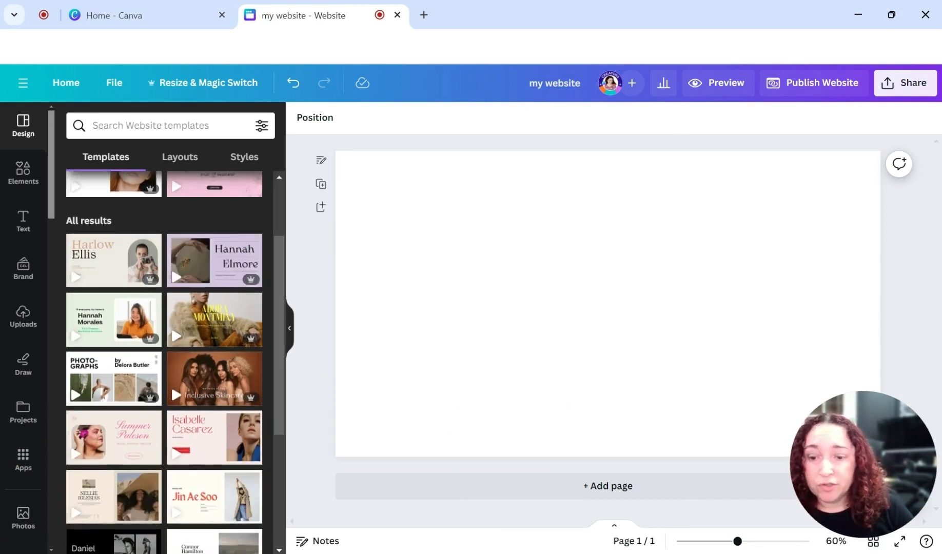
{"action": "left_click_drag", "start_coordinate": [277, 337], "coordinate": [263, 390]}
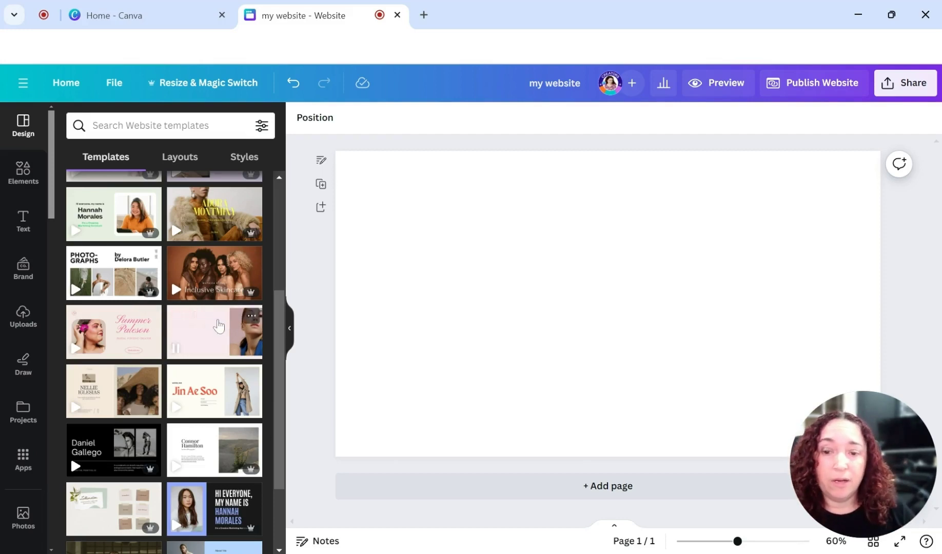
{"action": "left_click_drag", "start_coordinate": [276, 328], "coordinate": [287, 290]}
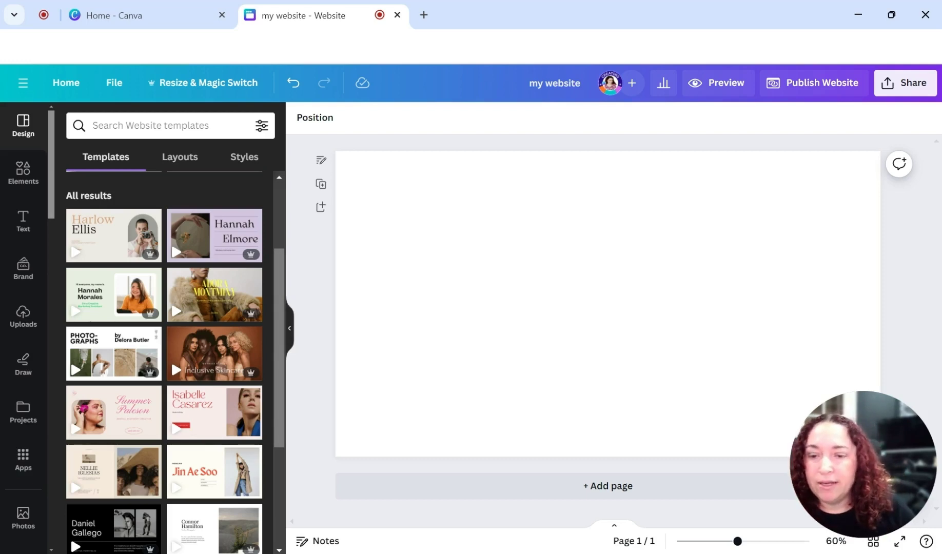
{"action": "left_click_drag", "start_coordinate": [280, 302], "coordinate": [303, 214]}
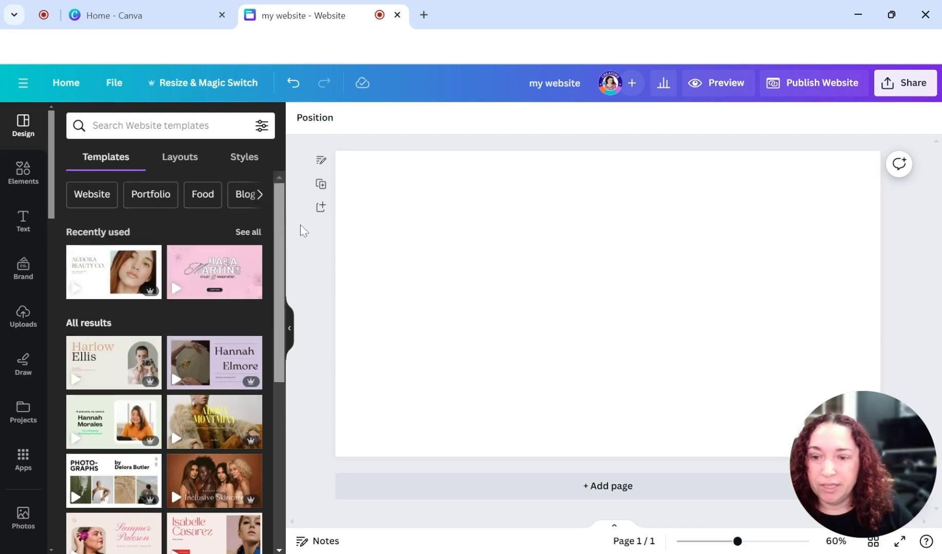
Open the beauty retail template's page set and fill the blank first page with its home layout
{"action": "left_click", "coordinate": [99, 276]}
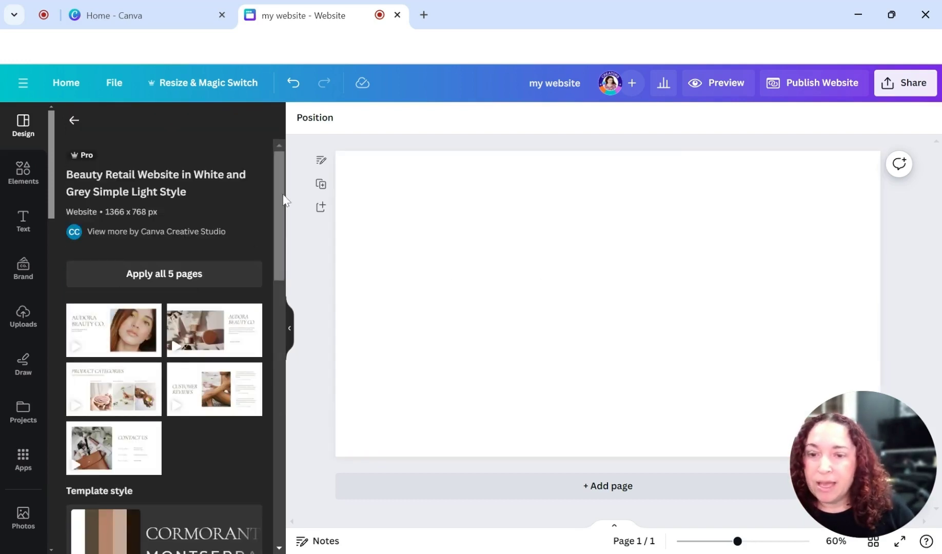
{"action": "scroll", "coordinate": [277, 209], "scroll_direction": "down", "scroll_amount": 2}
{"action": "scroll", "coordinate": [274, 221], "scroll_direction": "down", "scroll_amount": 2}
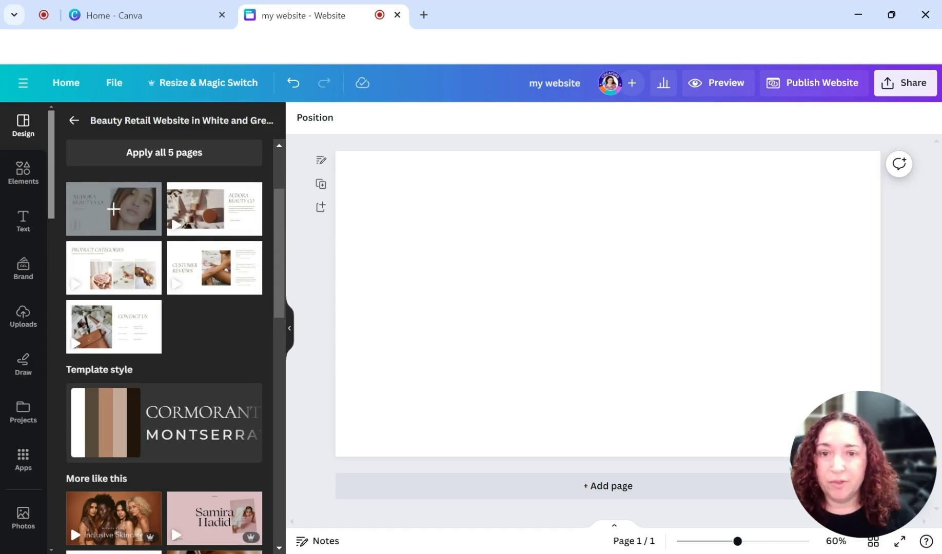
{"action": "left_click", "coordinate": [114, 209]}
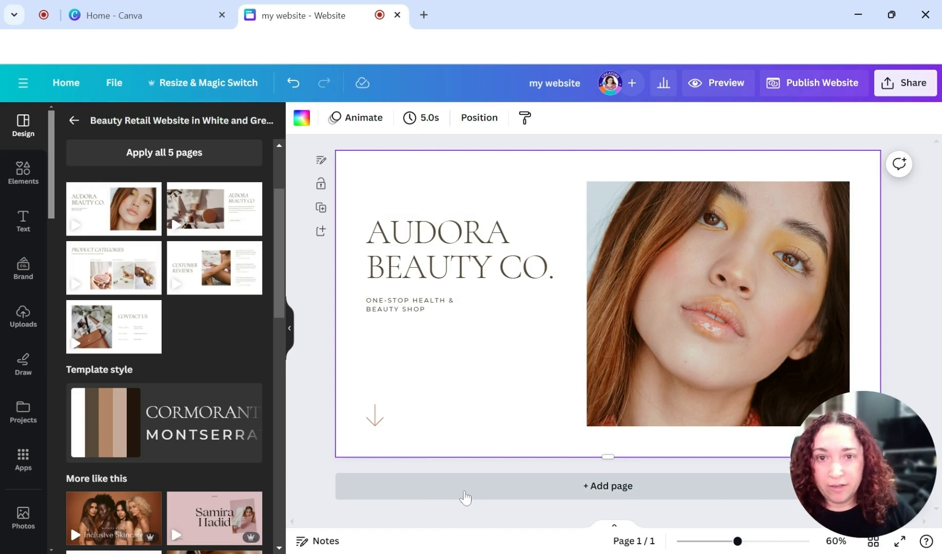
Add pages 2–5 with the brand intro, Product Categories, Customer Reviews and Contact Us layouts
{"action": "left_click", "coordinate": [464, 498]}
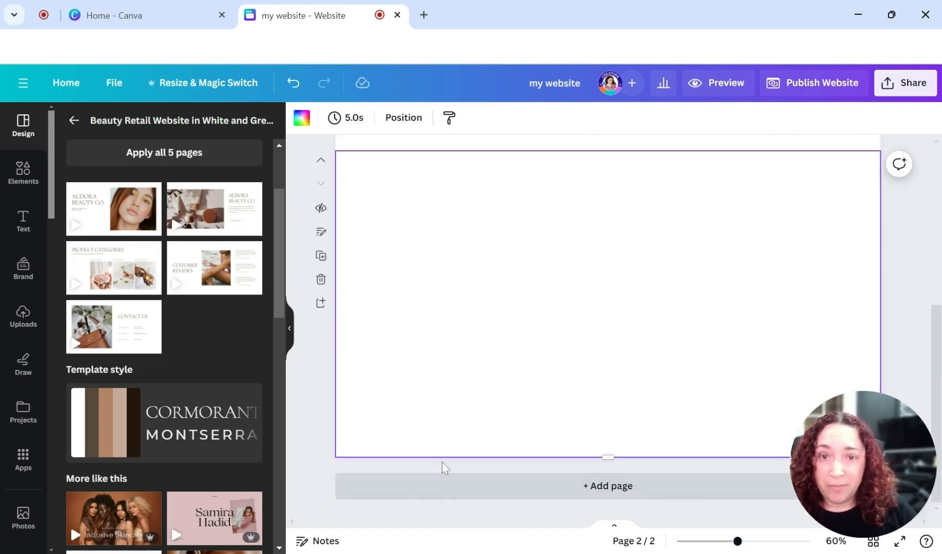
{"action": "left_click", "coordinate": [211, 210]}
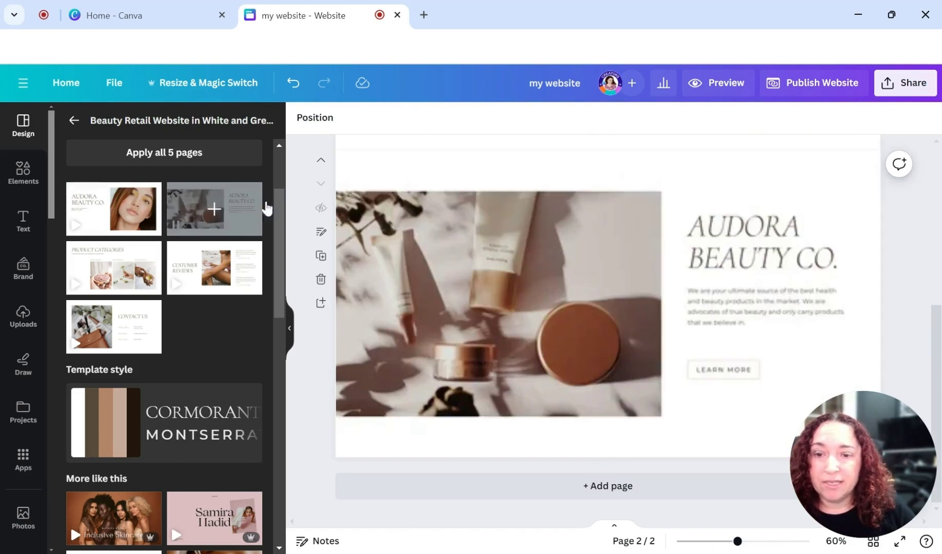
{"action": "left_click", "coordinate": [534, 492]}
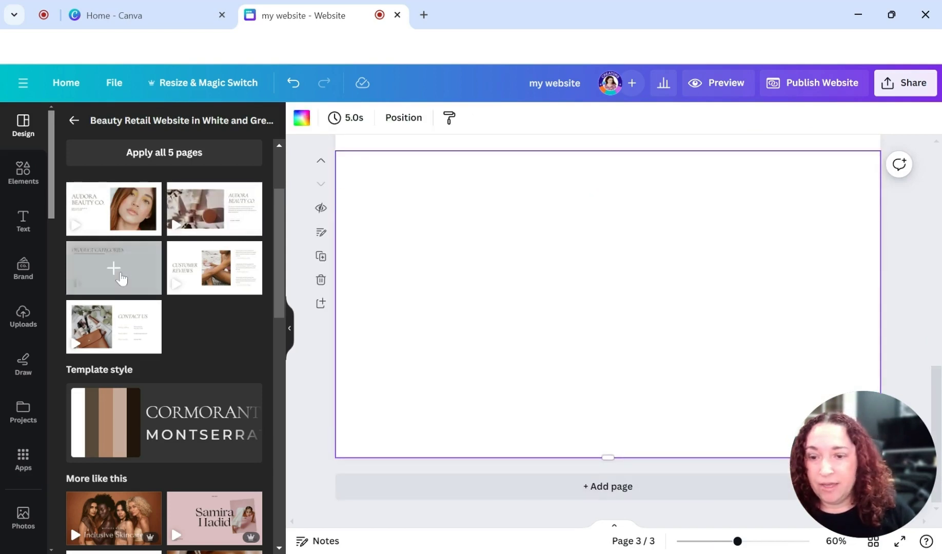
{"action": "left_click", "coordinate": [120, 278]}
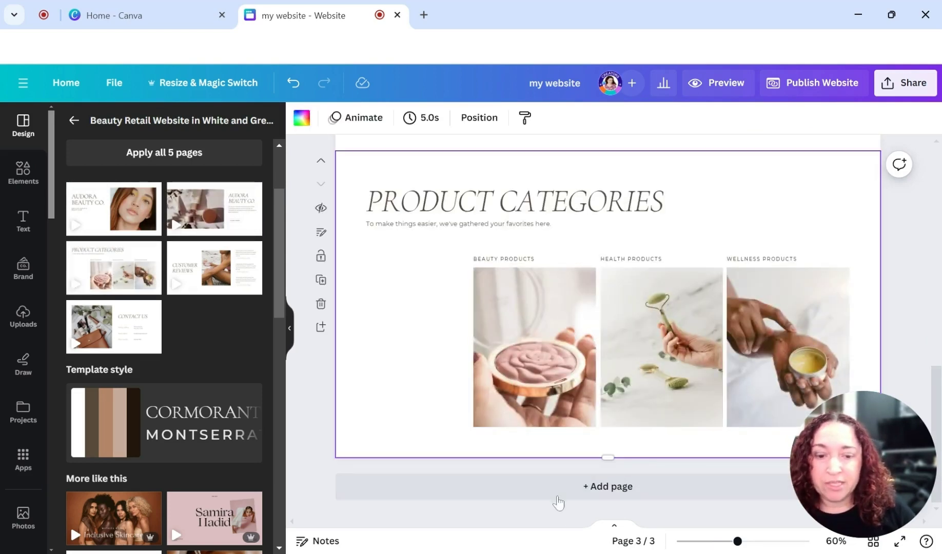
{"action": "left_click", "coordinate": [558, 502]}
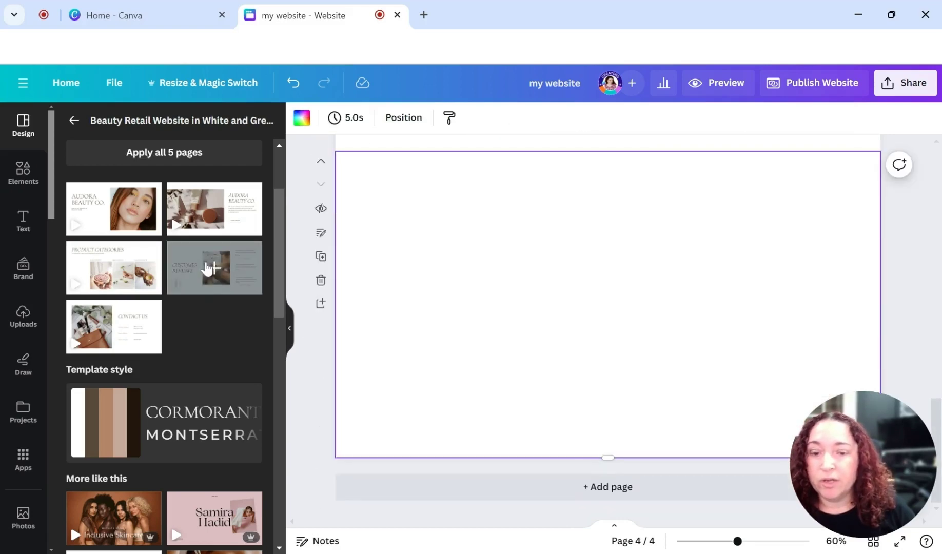
{"action": "left_click", "coordinate": [208, 267]}
{"action": "left_click", "coordinate": [516, 492]}
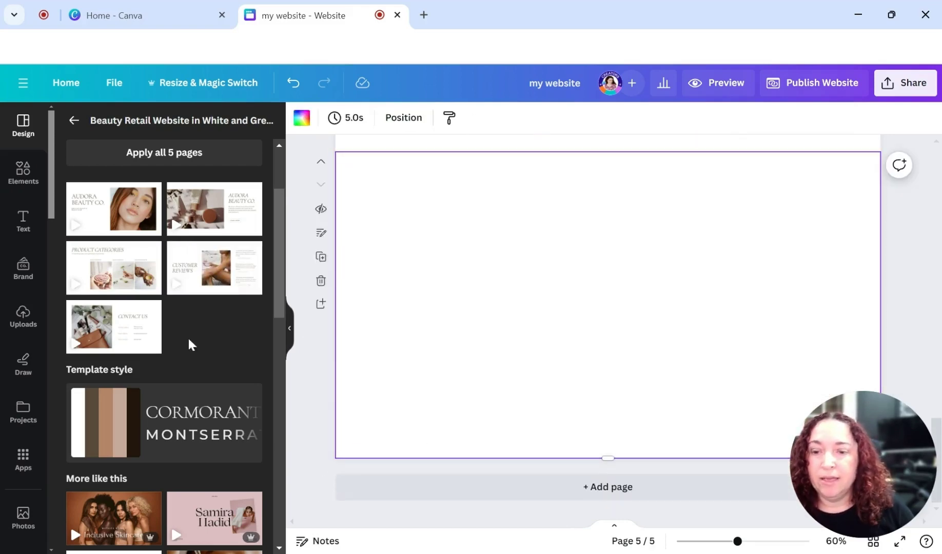
{"action": "left_click", "coordinate": [112, 331]}
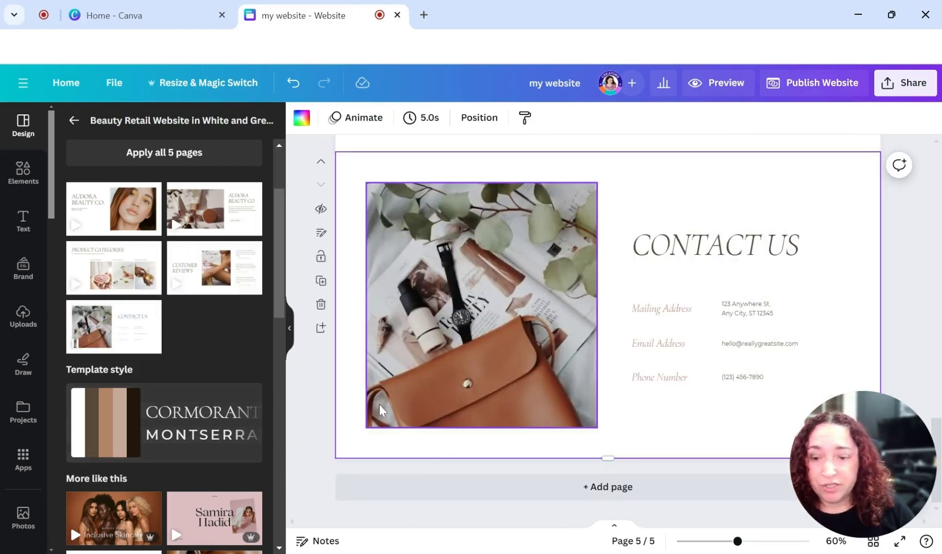
{"action": "scroll", "coordinate": [657, 326], "scroll_direction": "up", "scroll_amount": 3}
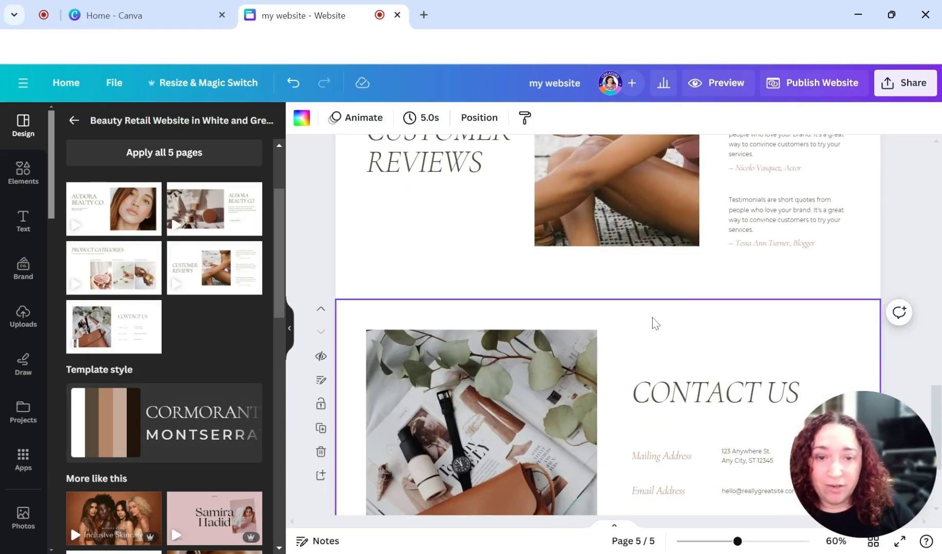
{"action": "left_click_drag", "start_coordinate": [849, 436], "coordinate": [80, 447]}
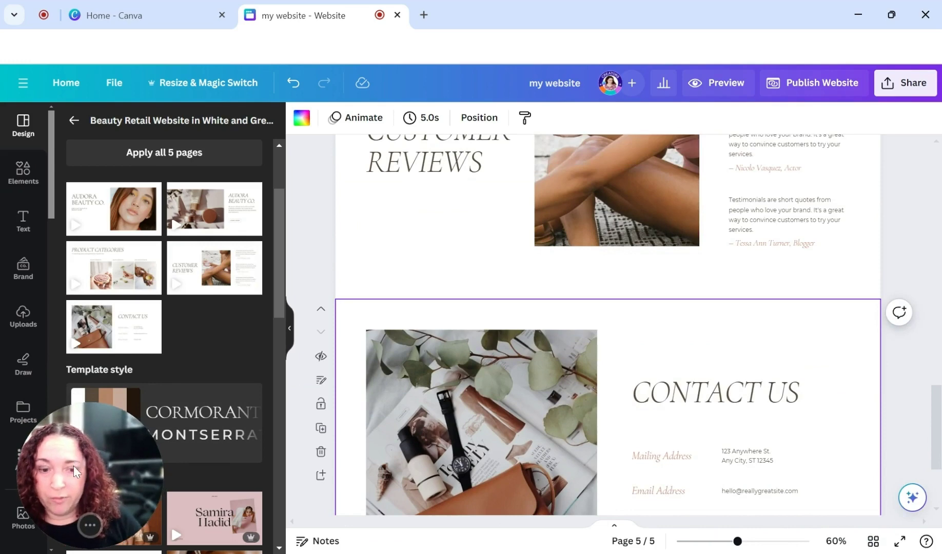
{"action": "scroll", "coordinate": [665, 400], "scroll_direction": "up", "scroll_amount": 5}
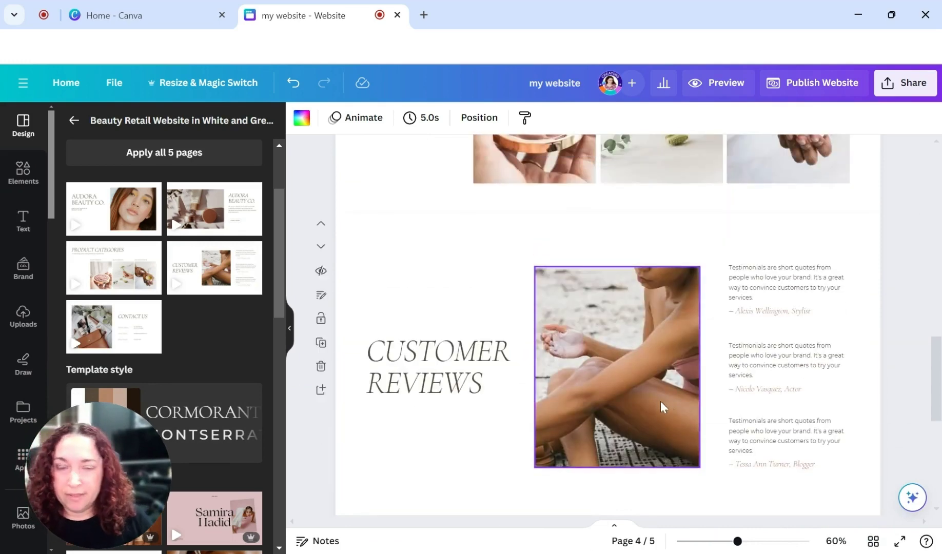
{"action": "scroll", "coordinate": [656, 383], "scroll_direction": "up", "scroll_amount": 20}
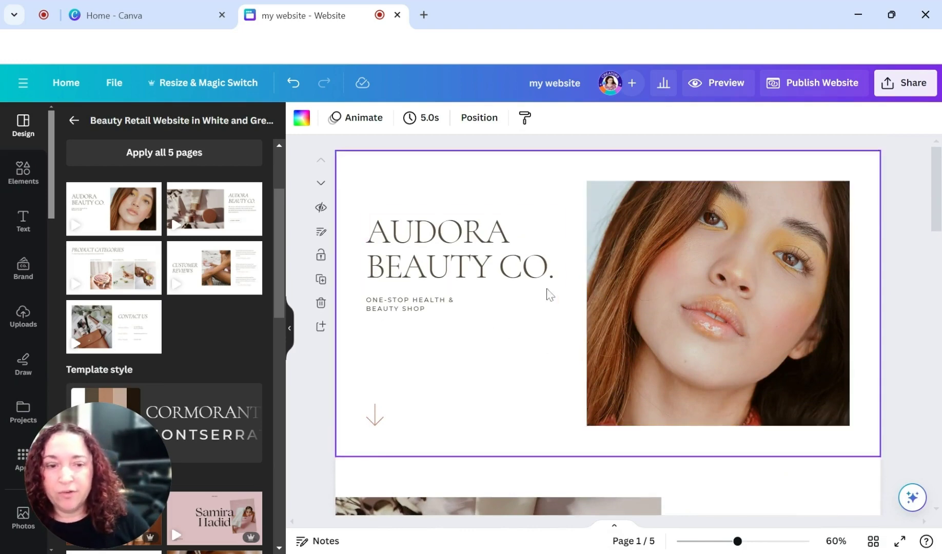
{"action": "scroll", "coordinate": [553, 291], "scroll_direction": "down", "scroll_amount": 12}
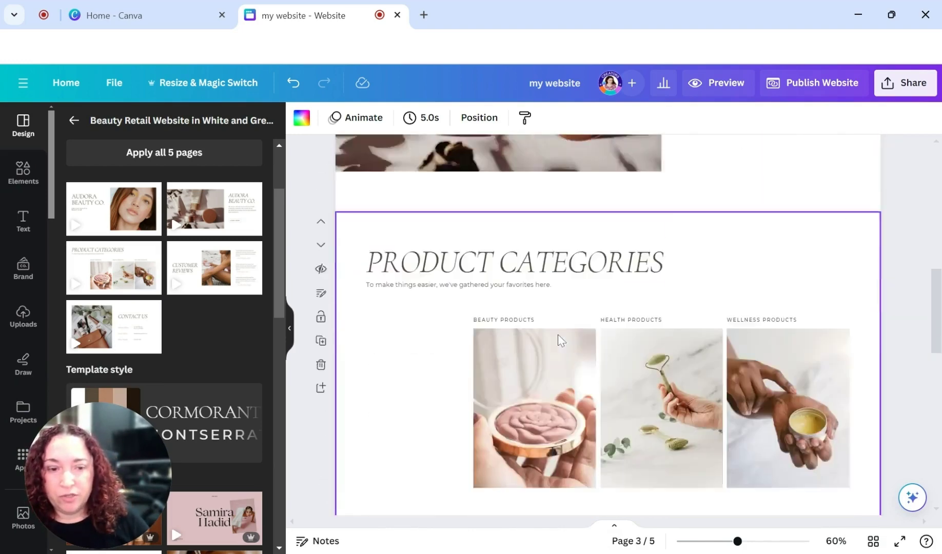
{"action": "scroll", "coordinate": [561, 343], "scroll_direction": "down", "scroll_amount": 10}
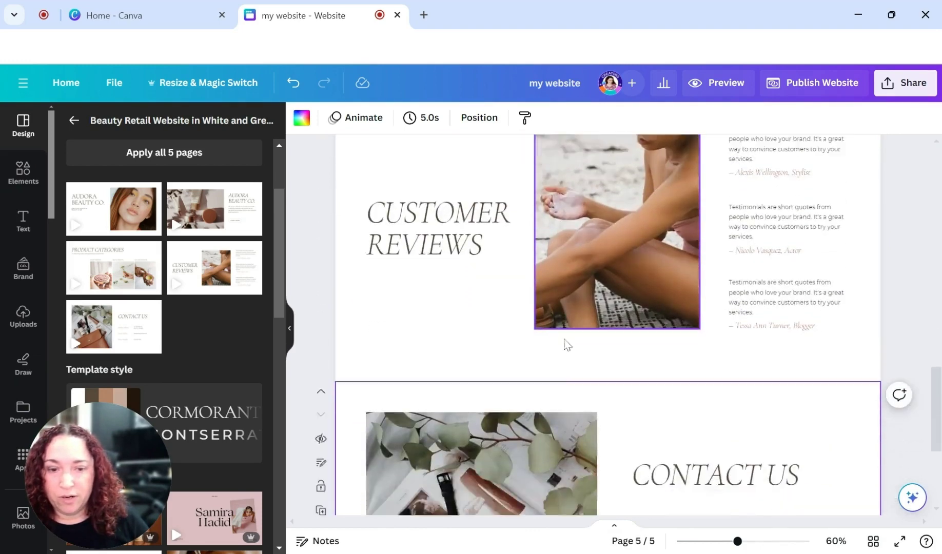
{"action": "scroll", "coordinate": [577, 336], "scroll_direction": "down", "scroll_amount": 3}
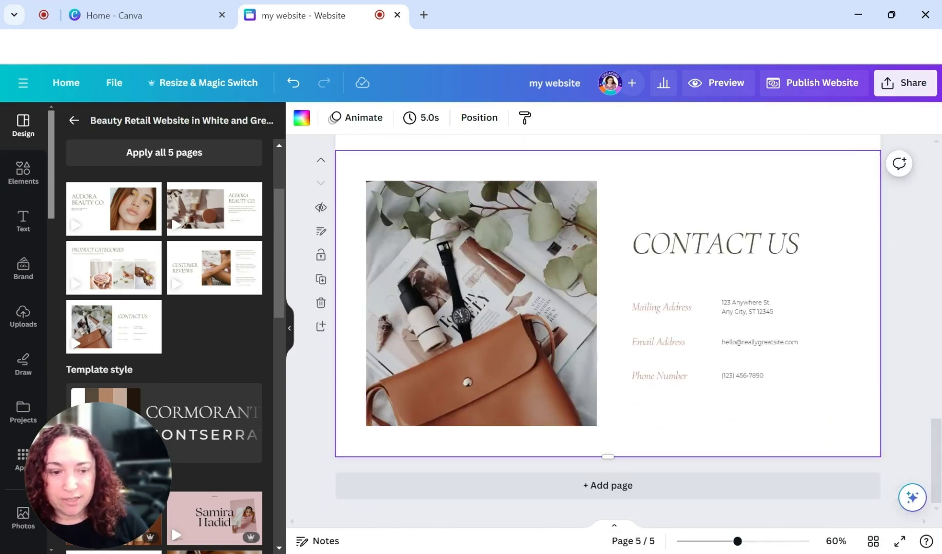
{"action": "scroll", "coordinate": [865, 437], "scroll_direction": "up", "scroll_amount": 2}
{"action": "scroll", "coordinate": [865, 437], "scroll_direction": "down", "scroll_amount": 2}
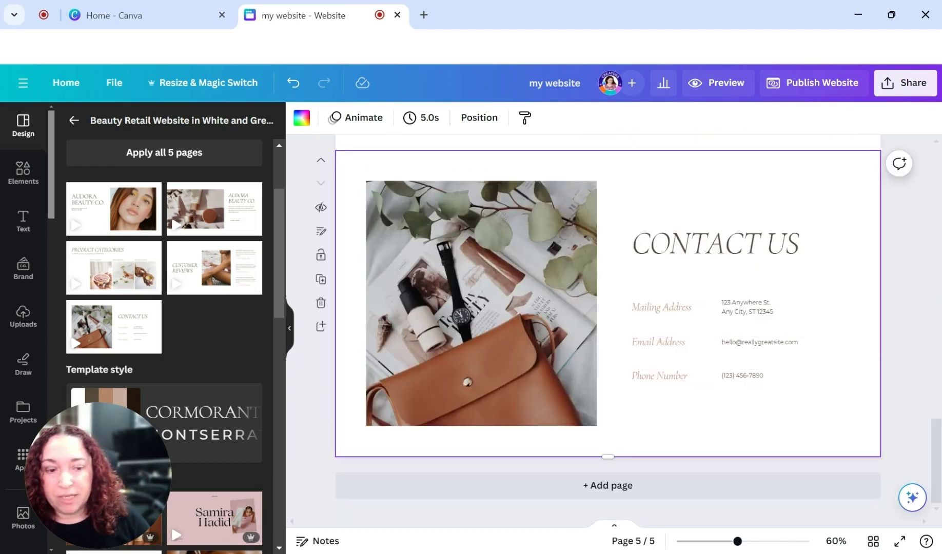
{"action": "scroll", "coordinate": [908, 424], "scroll_direction": "up", "scroll_amount": 20}
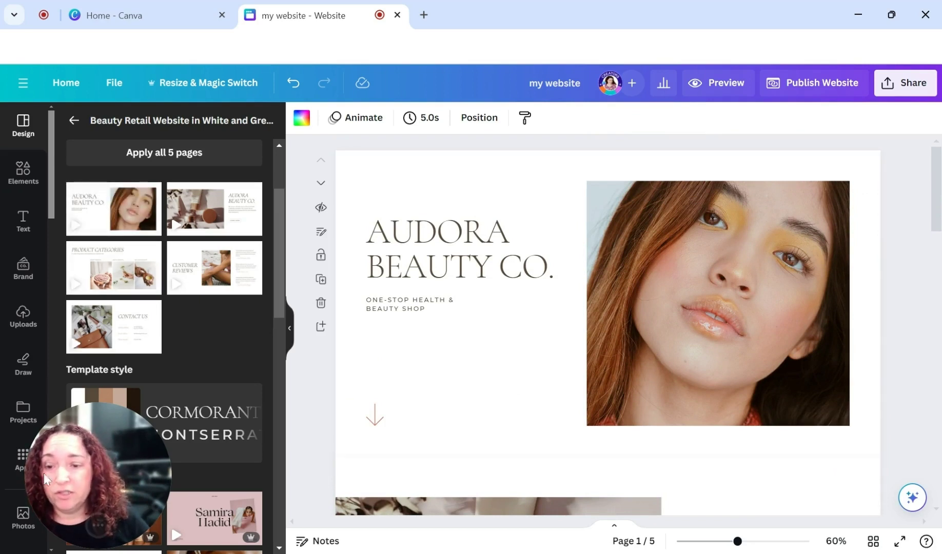
Apply the template's Cormorant/Montserrat style to the homepage
{"action": "left_click_drag", "start_coordinate": [56, 473], "coordinate": [789, 488]}
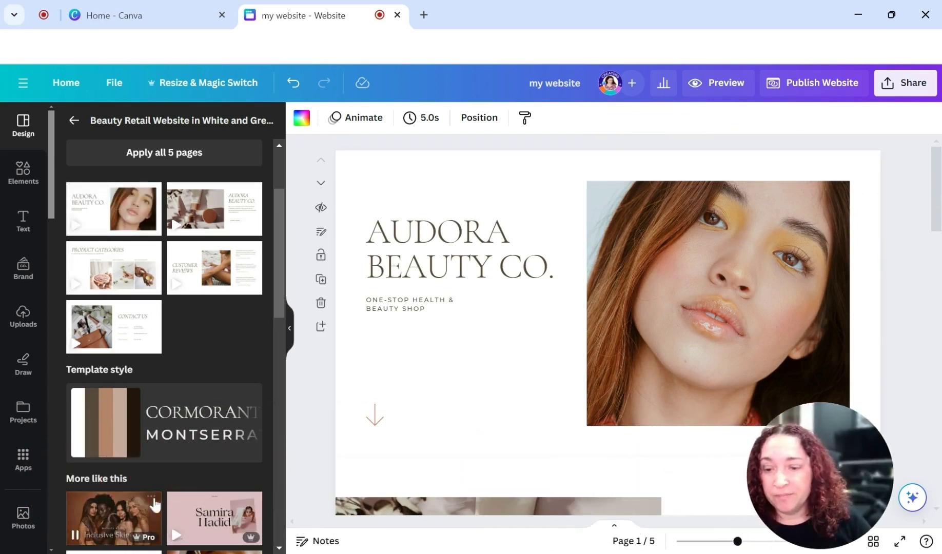
{"action": "scroll", "coordinate": [281, 293], "scroll_direction": "down", "scroll_amount": 1}
{"action": "scroll", "coordinate": [281, 293], "scroll_direction": "down", "scroll_amount": 2}
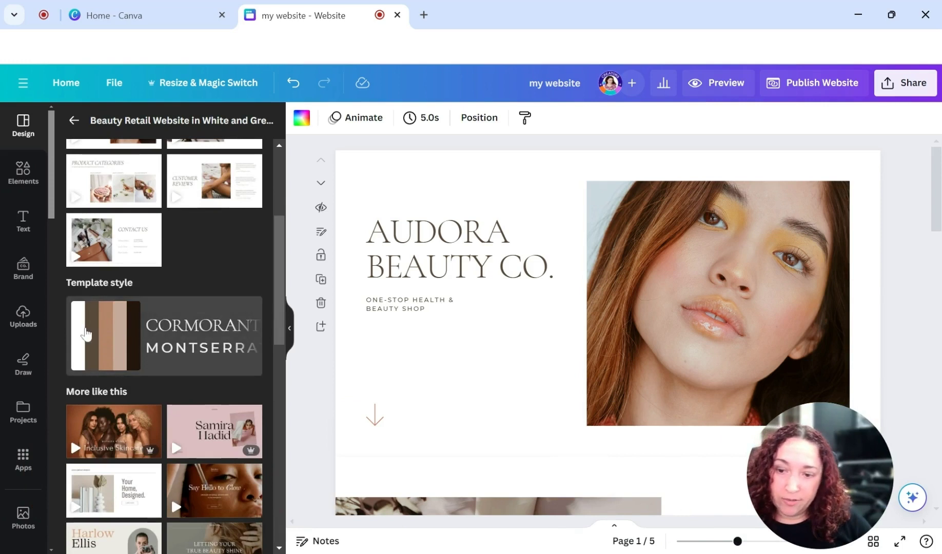
{"action": "left_click", "coordinate": [232, 326]}
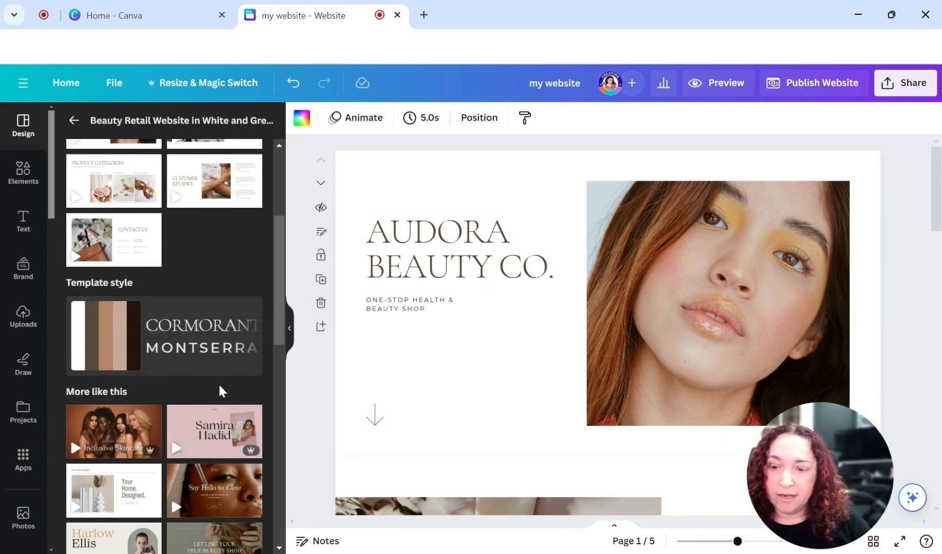
{"action": "scroll", "coordinate": [218, 383], "scroll_direction": "up", "scroll_amount": 4}
{"action": "scroll", "coordinate": [188, 359], "scroll_direction": "up", "scroll_amount": 2}
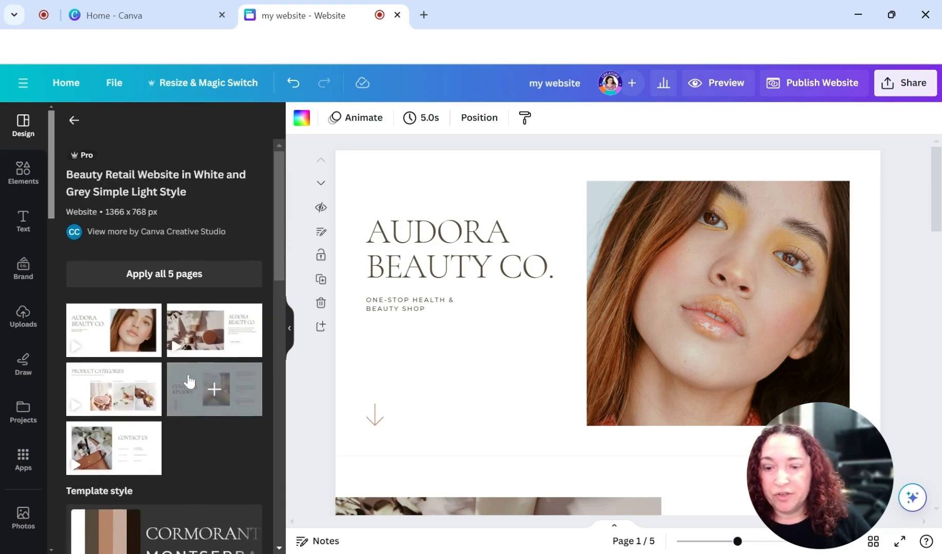
{"action": "scroll", "coordinate": [182, 390], "scroll_direction": "down", "scroll_amount": 10}
{"action": "scroll", "coordinate": [164, 308], "scroll_direction": "up", "scroll_amount": 6}
{"action": "left_click", "coordinate": [233, 304]}
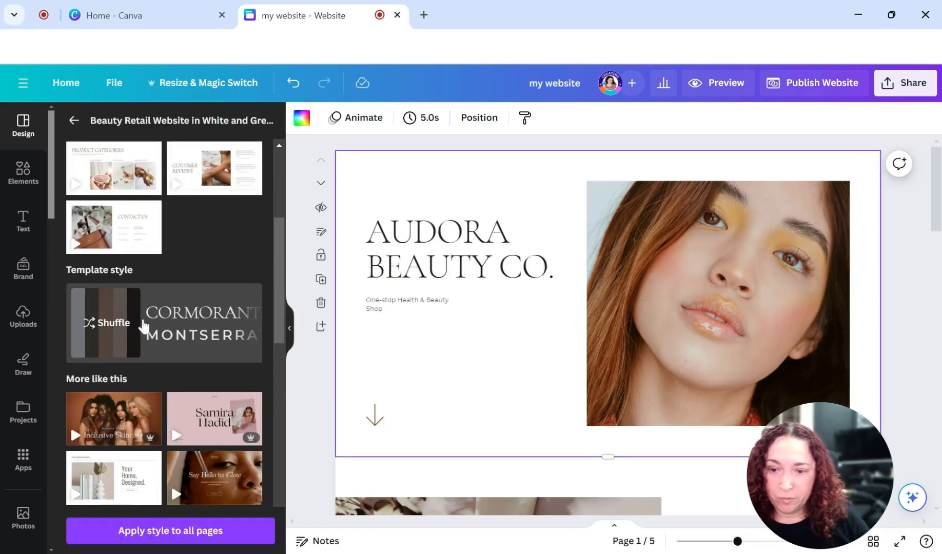
Shuffle through dark brown, tan and light beige variants until the background is white again
{"action": "left_click", "coordinate": [107, 326]}
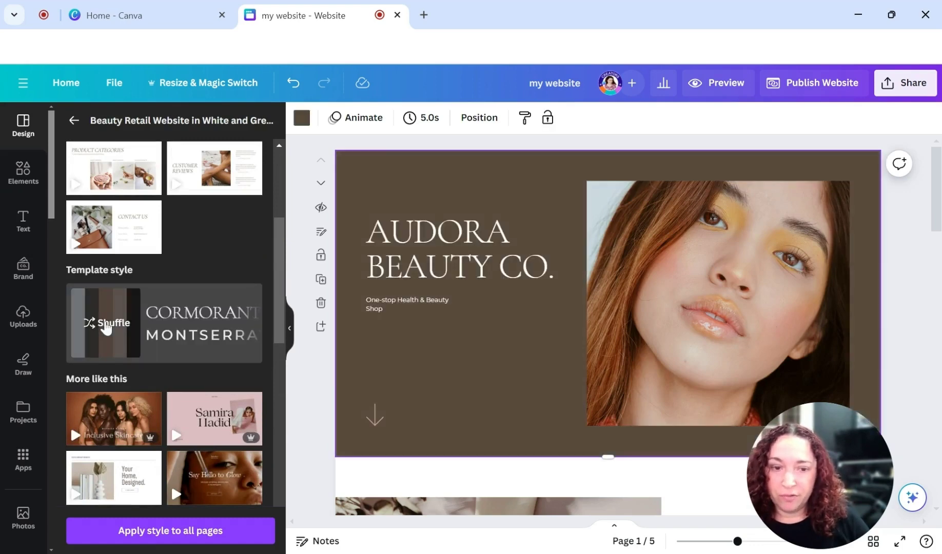
{"action": "left_click", "coordinate": [107, 328]}
{"action": "left_click", "coordinate": [106, 328]}
{"action": "left_click", "coordinate": [106, 328]}
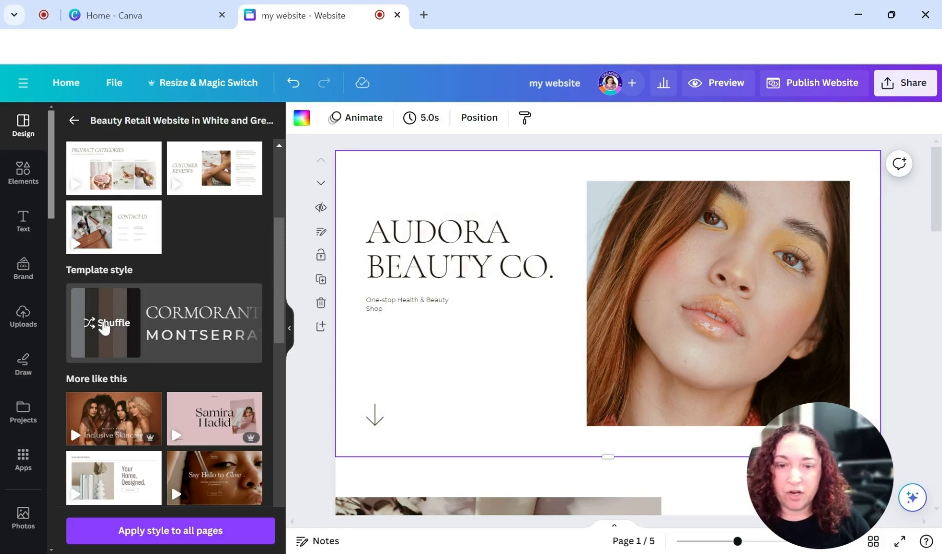
{"action": "scroll", "coordinate": [673, 357], "scroll_direction": "down", "scroll_amount": 5}
{"action": "scroll", "coordinate": [20, 447], "scroll_direction": "down", "scroll_amount": 5}
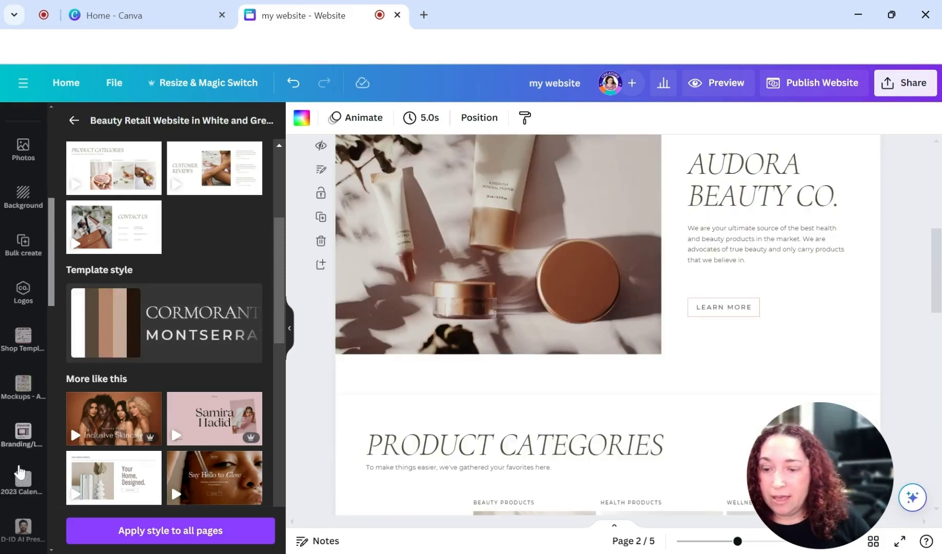
{"action": "scroll", "coordinate": [24, 477], "scroll_direction": "up", "scroll_amount": 5}
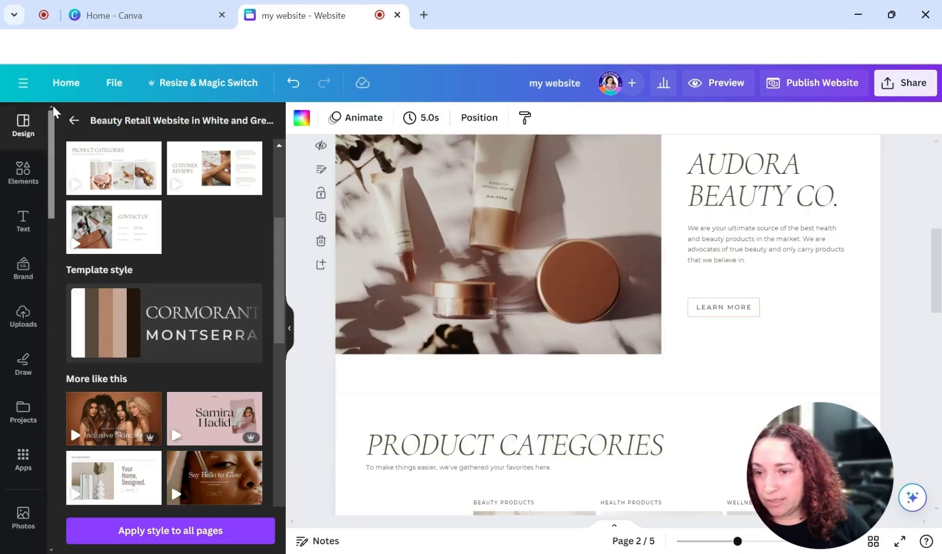
Apply the first image palette from the design styles to the homepage
{"action": "left_click", "coordinate": [75, 122]}
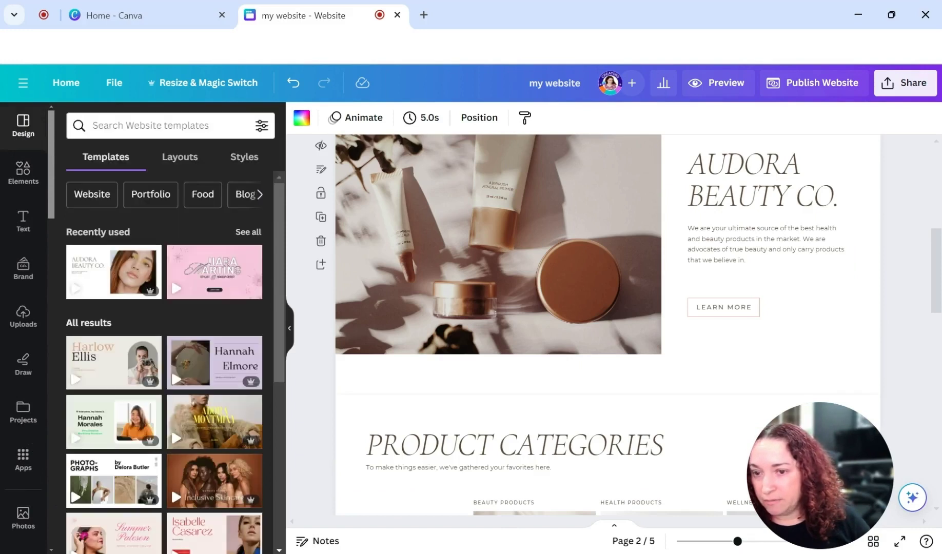
{"action": "left_click", "coordinate": [247, 156]}
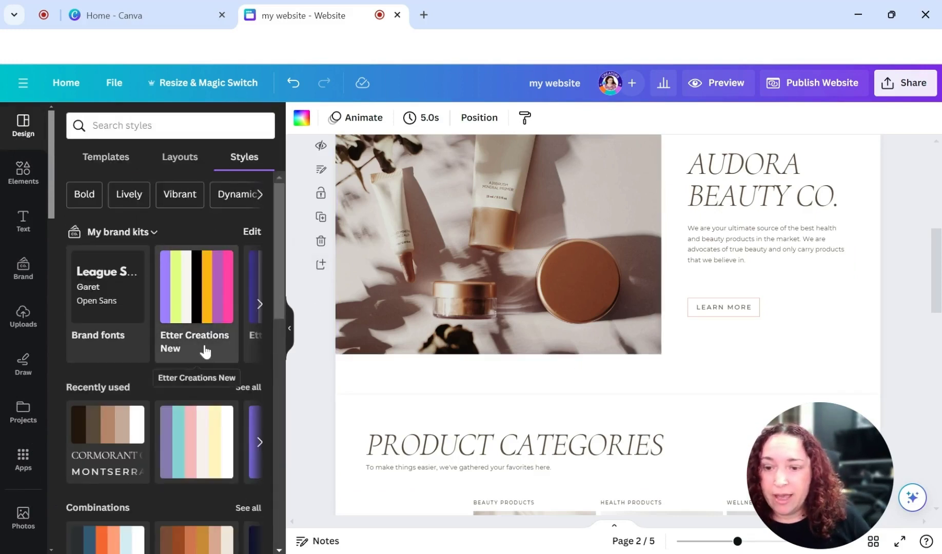
{"action": "scroll", "coordinate": [172, 364], "scroll_direction": "down", "scroll_amount": 3}
{"action": "scroll", "coordinate": [209, 387], "scroll_direction": "down", "scroll_amount": 3}
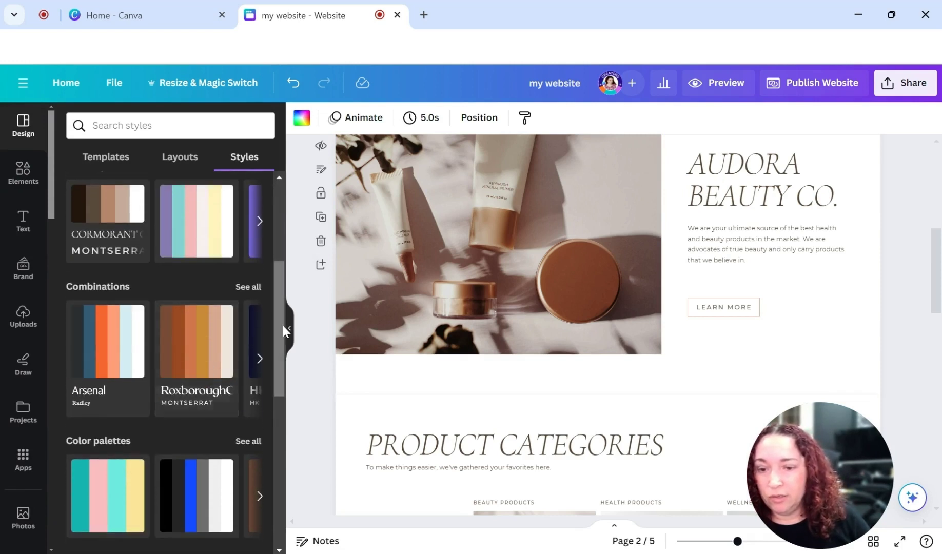
{"action": "scroll", "coordinate": [260, 391], "scroll_direction": "down", "scroll_amount": 3}
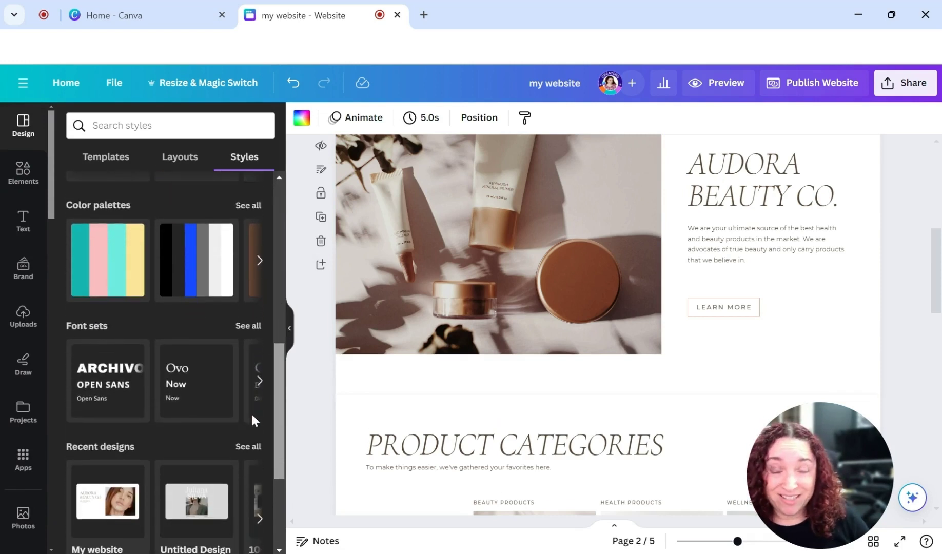
{"action": "scroll", "coordinate": [252, 420], "scroll_direction": "down", "scroll_amount": 3}
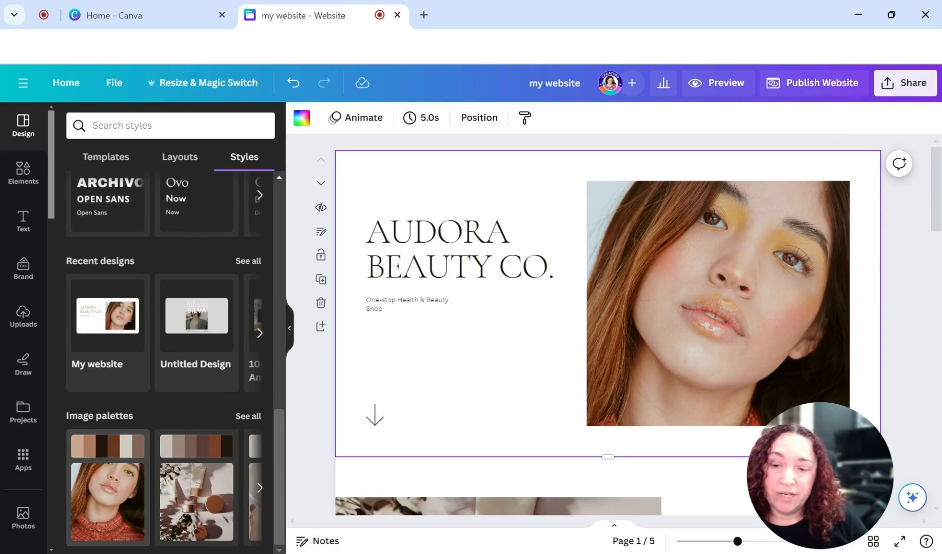
{"action": "left_click", "coordinate": [93, 453]}
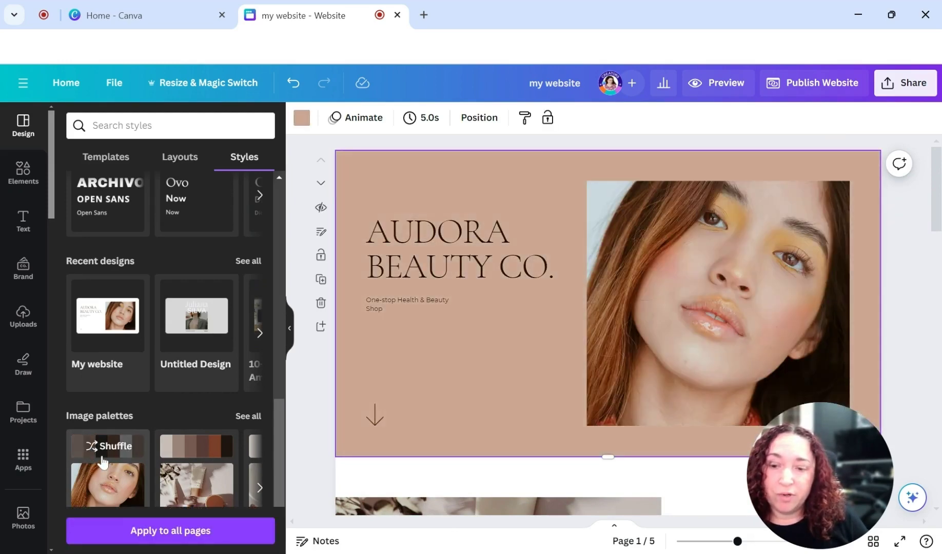
Shuffle that palette's colour mixes, past warm brown, until the background is light grey
{"action": "left_click", "coordinate": [103, 450]}
{"action": "left_click", "coordinate": [103, 450]}
{"action": "left_click", "coordinate": [102, 450]}
{"action": "left_click", "coordinate": [102, 450]}
{"action": "left_click", "coordinate": [102, 451]}
{"action": "left_click", "coordinate": [102, 451]}
{"action": "left_click", "coordinate": [102, 451]}
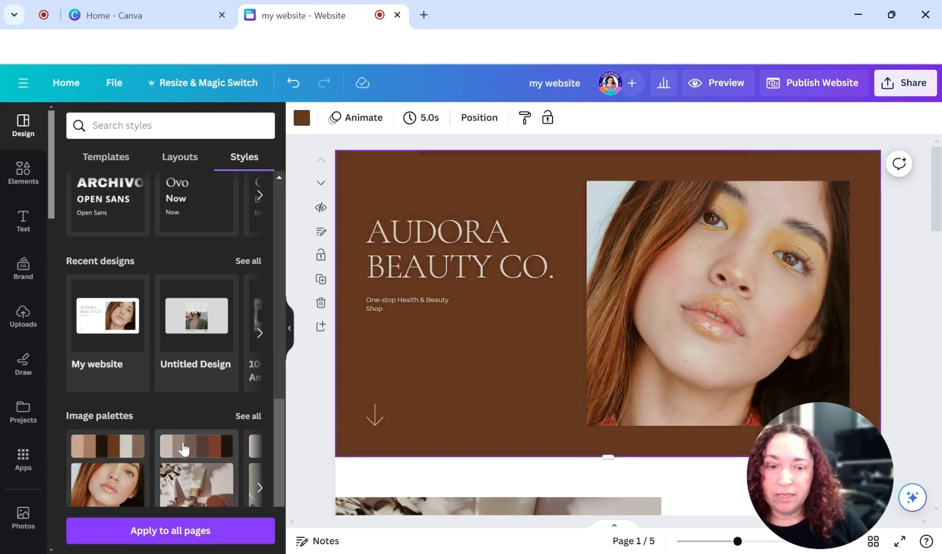
{"action": "left_click", "coordinate": [109, 454]}
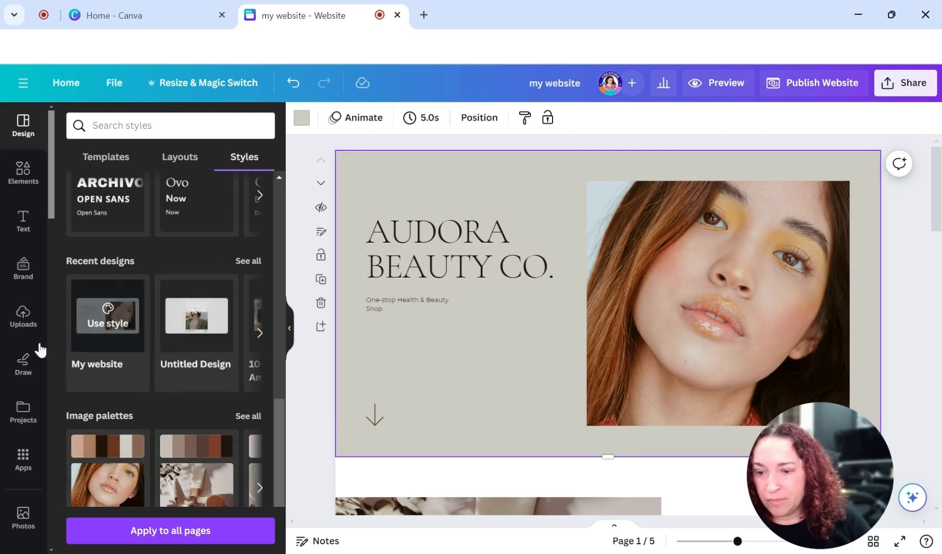
Search the stock photo library for 'headshot' to replace the homepage model photo
{"action": "left_click", "coordinate": [22, 517]}
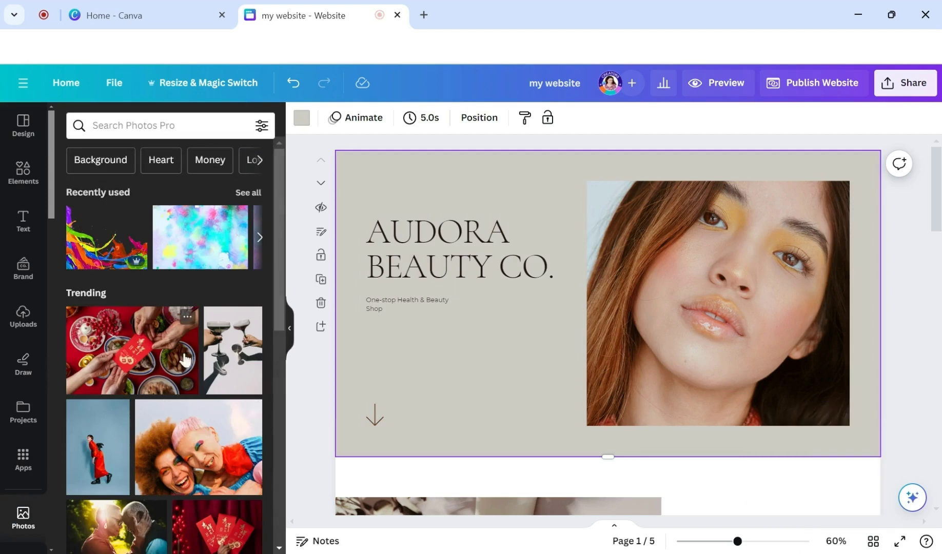
{"action": "scroll", "coordinate": [197, 394], "scroll_direction": "down", "scroll_amount": 15}
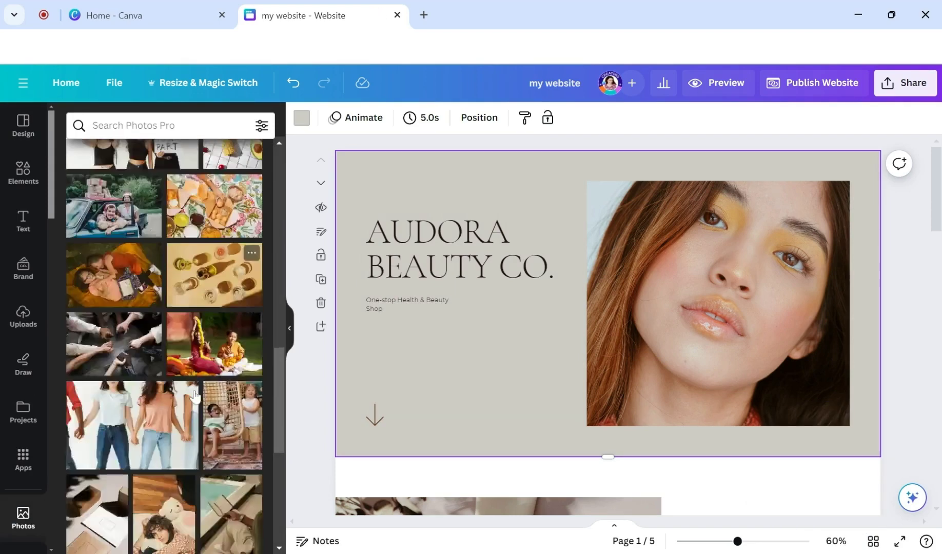
{"action": "scroll", "coordinate": [195, 396], "scroll_direction": "up", "scroll_amount": 2}
{"action": "left_click", "coordinate": [154, 126]}
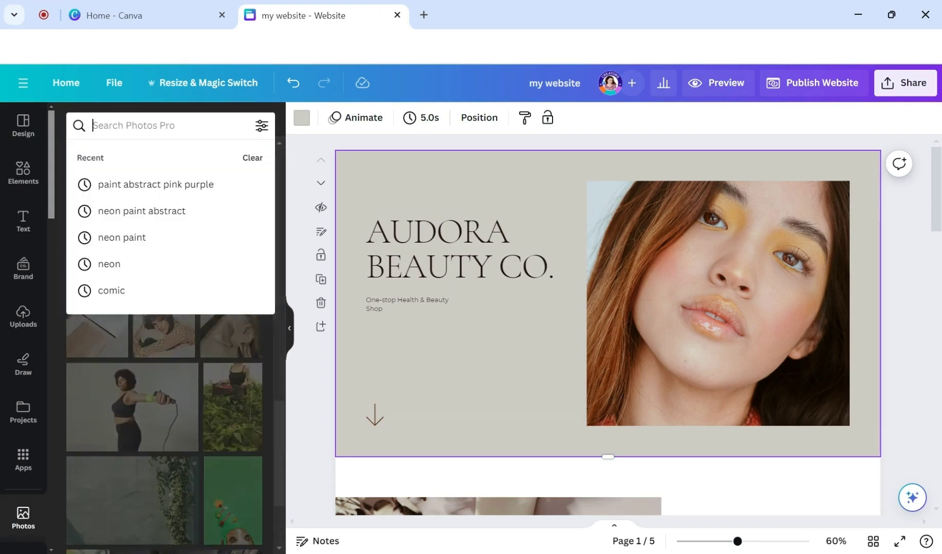
{"action": "type", "text": "headshot"}
{"action": "key", "text": "Return"}
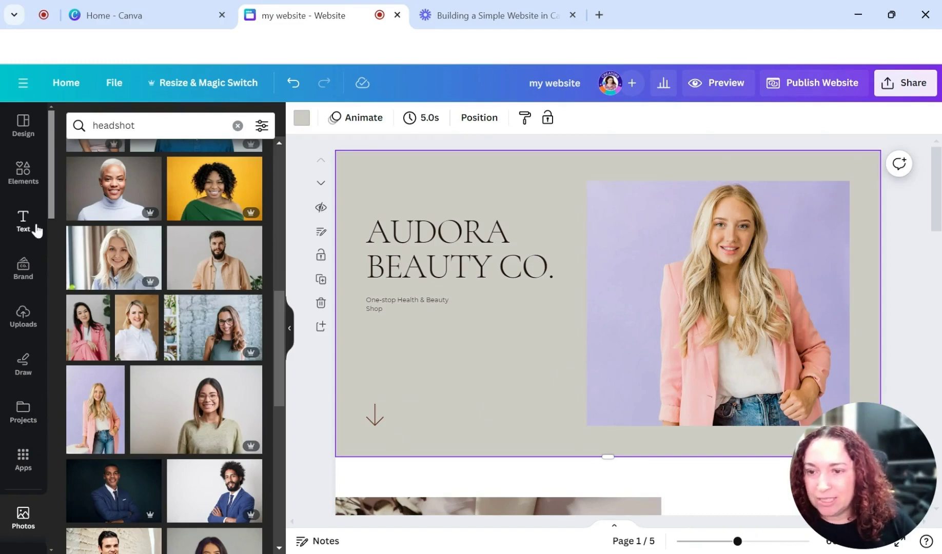
Apply the headshot's image palette, then shuffle past lavender, terracotta, brown and slate blue to light pink
{"action": "left_click", "coordinate": [237, 125]}
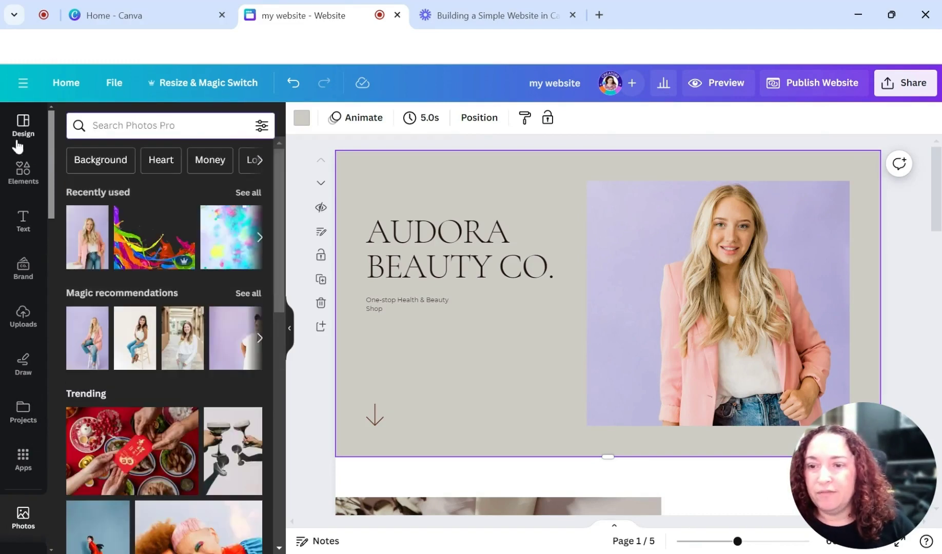
{"action": "left_click", "coordinate": [23, 124]}
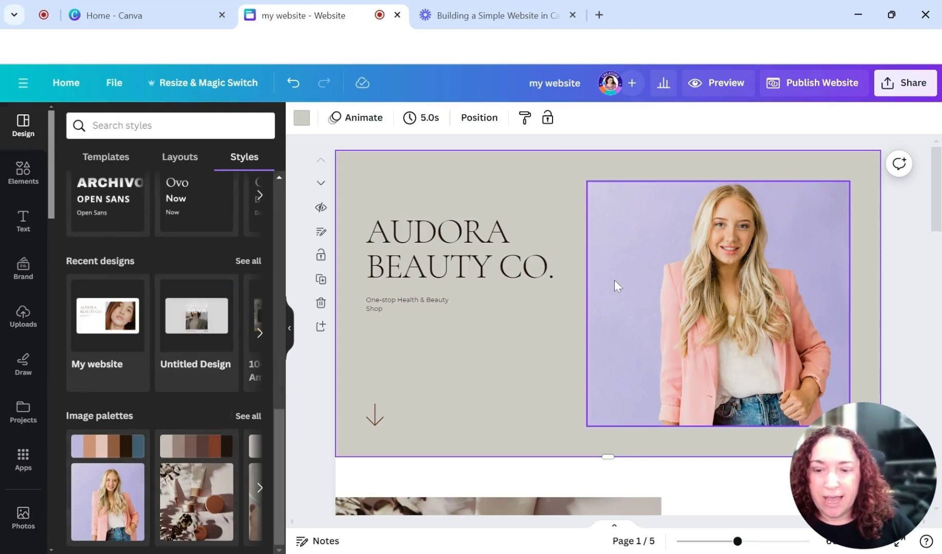
{"action": "left_click", "coordinate": [98, 454]}
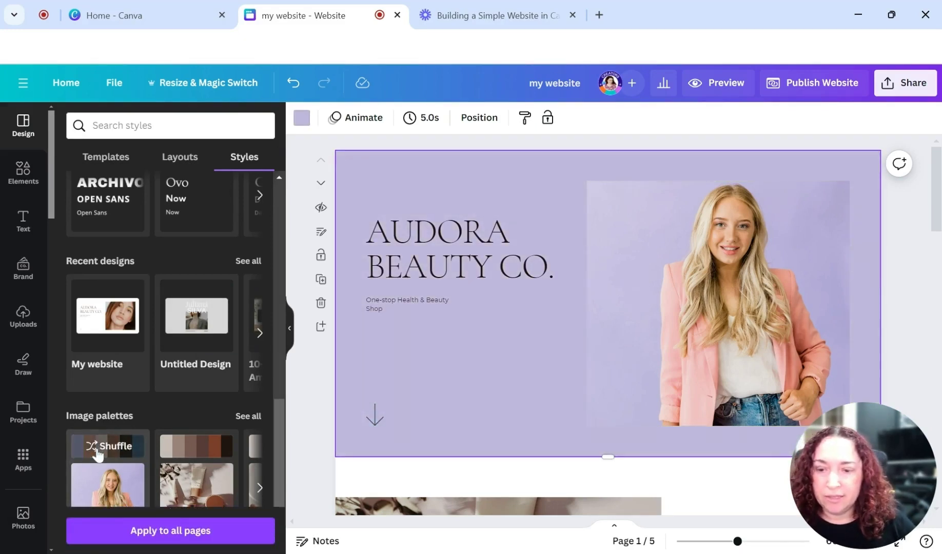
{"action": "left_click", "coordinate": [99, 448]}
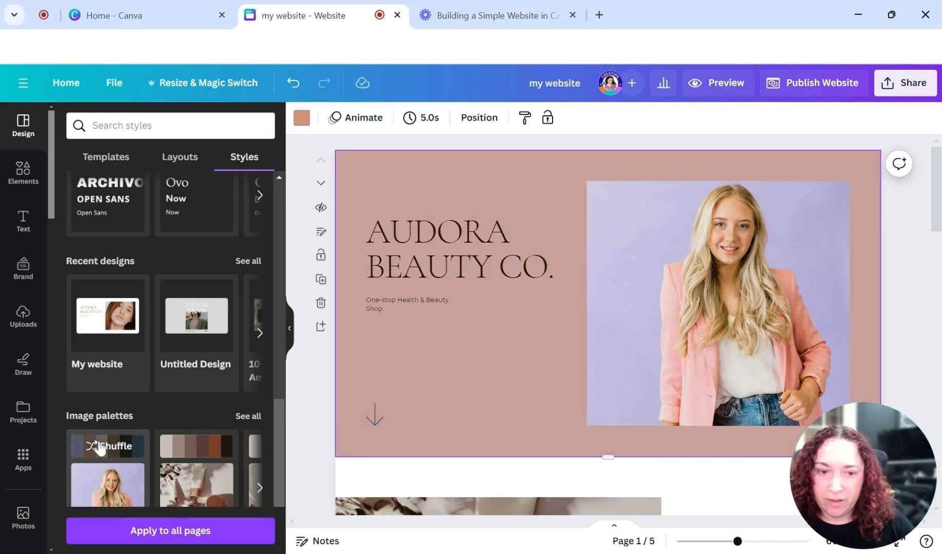
{"action": "left_click", "coordinate": [98, 447]}
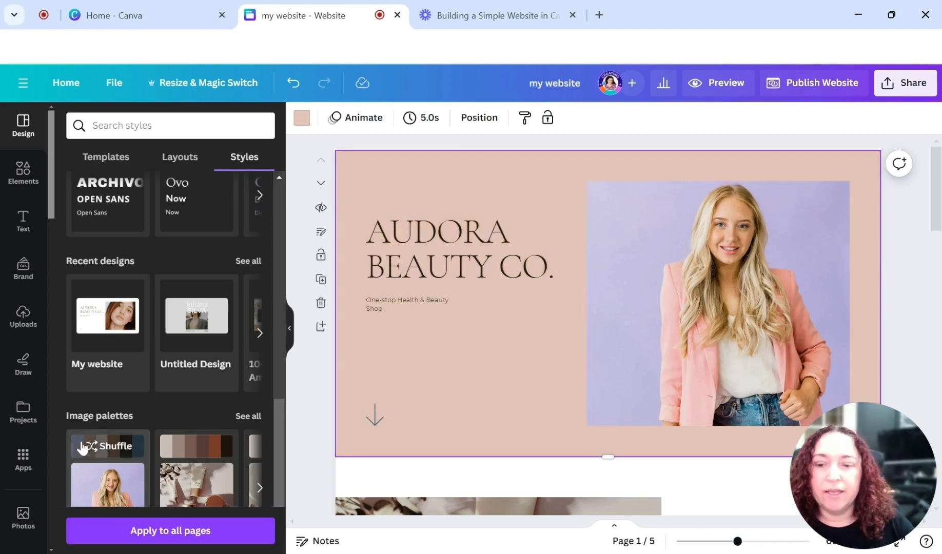
{"action": "left_click", "coordinate": [83, 447]}
{"action": "left_click", "coordinate": [93, 454]}
{"action": "left_click", "coordinate": [93, 453]}
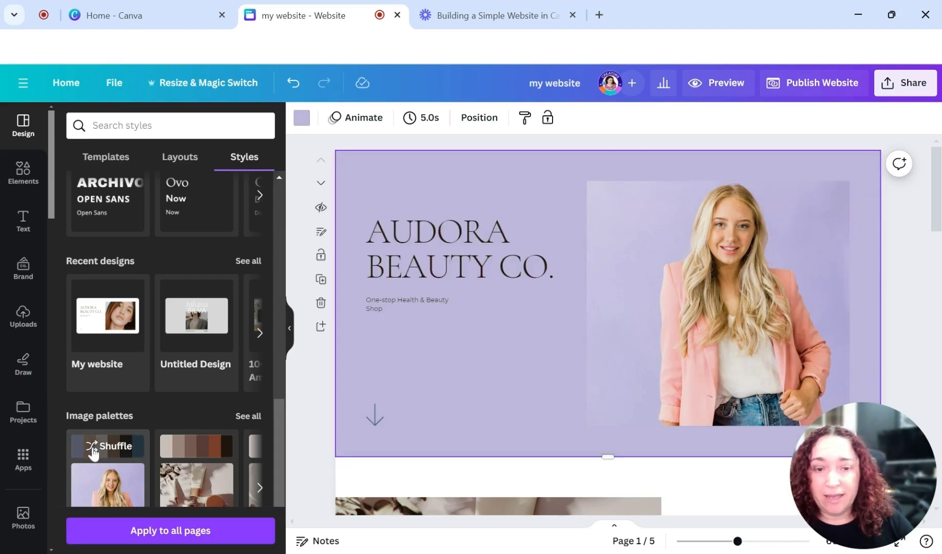
{"action": "left_click", "coordinate": [92, 454]}
{"action": "left_click", "coordinate": [93, 453]}
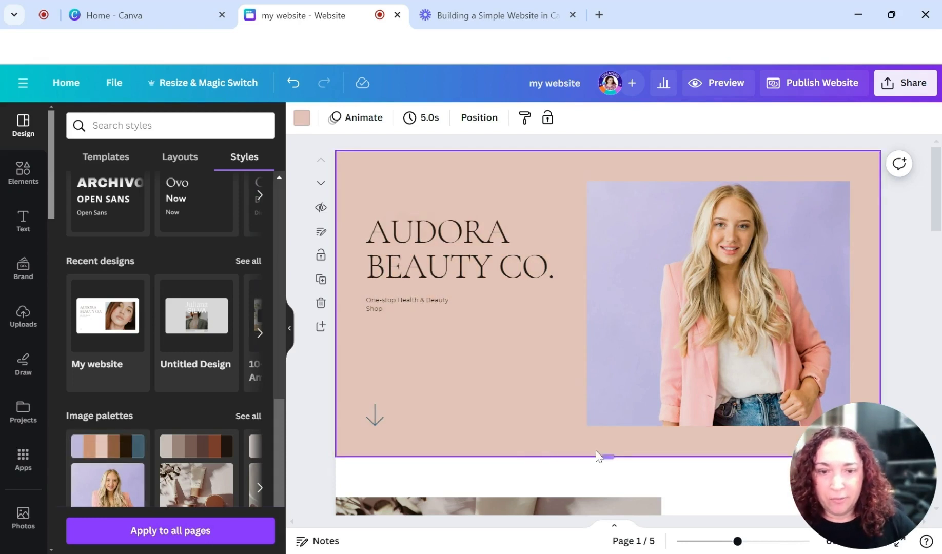
Replace AUDORA with MY and CO. with COMPANY in the home page heading
{"action": "left_click", "coordinate": [410, 255]}
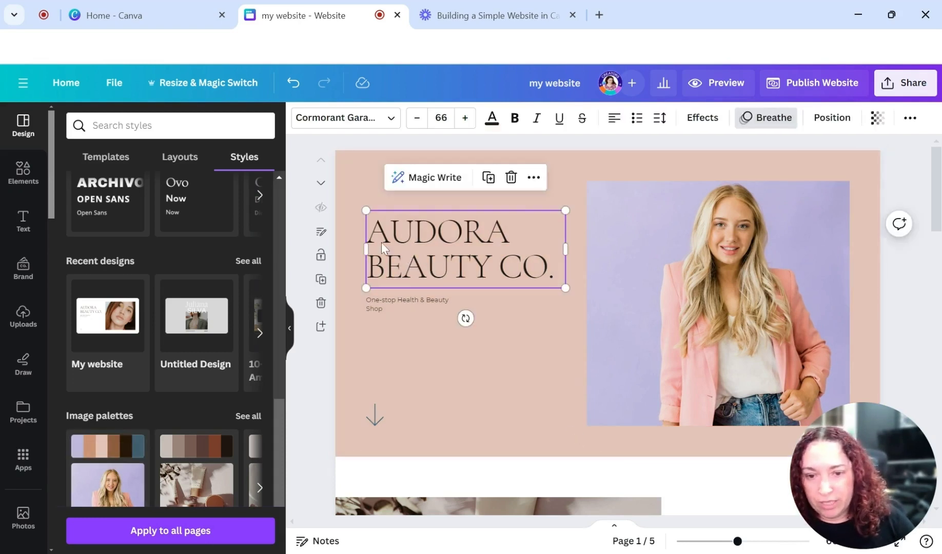
{"action": "left_click", "coordinate": [382, 242]}
{"action": "left_click_drag", "start_coordinate": [367, 231], "coordinate": [509, 233]}
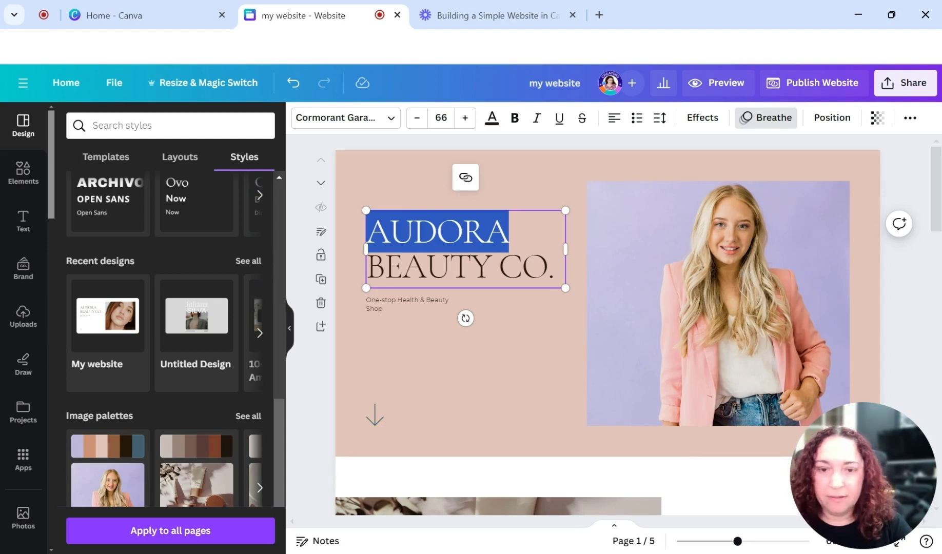
{"action": "type", "text": "MY"}
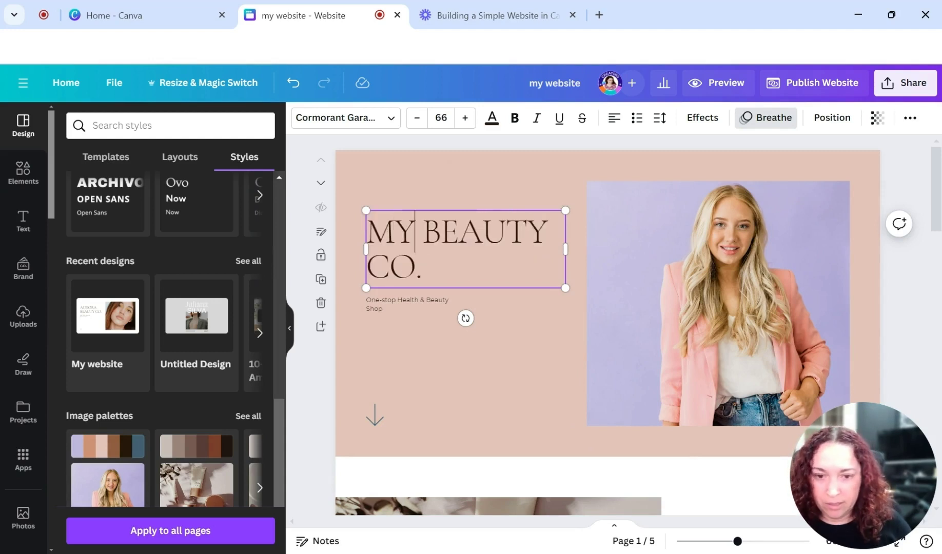
{"action": "key", "text": "BackSpace"}
{"action": "type", "text": "MPANY"}
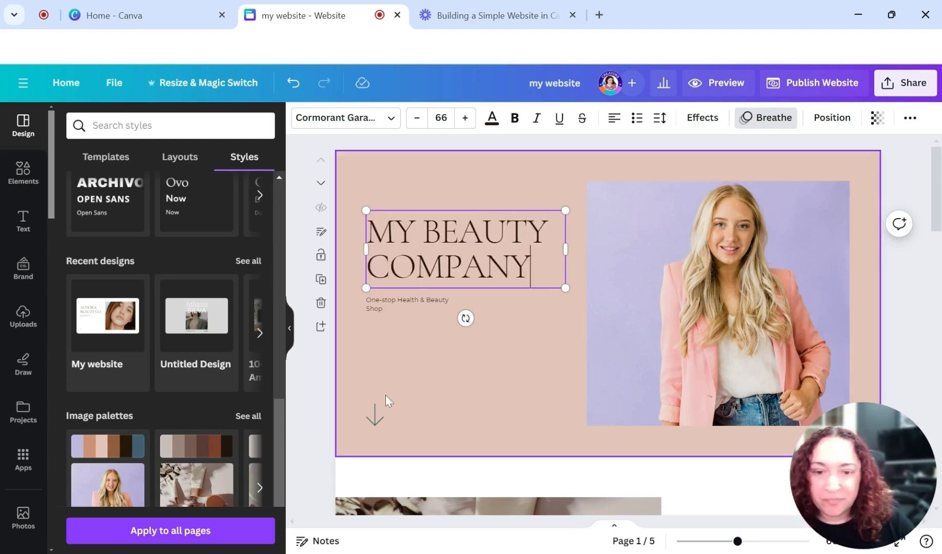
{"action": "left_click", "coordinate": [390, 401]}
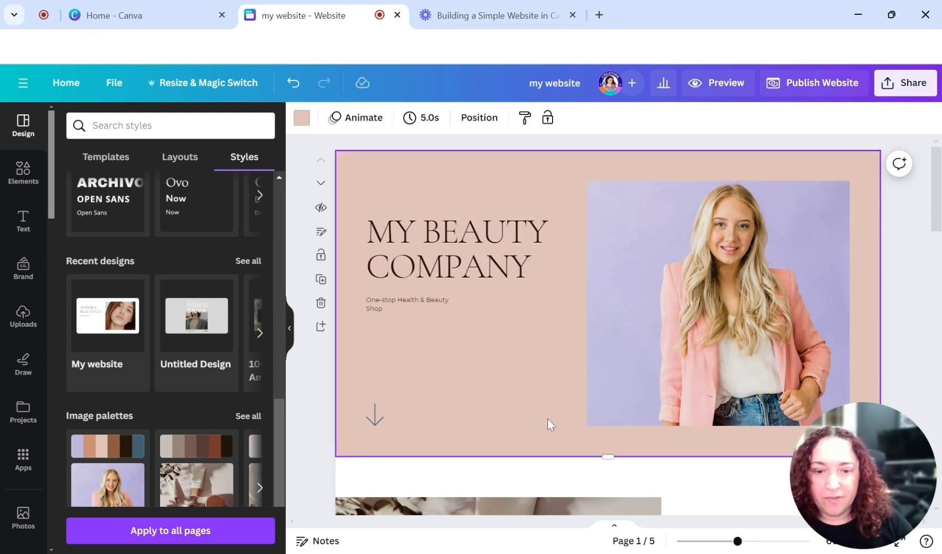
Select page 2 and open its background colour options, comparing with the pink home page
{"action": "scroll", "coordinate": [519, 397], "scroll_direction": "down", "scroll_amount": 6}
{"action": "scroll", "coordinate": [667, 328], "scroll_direction": "up", "scroll_amount": 4}
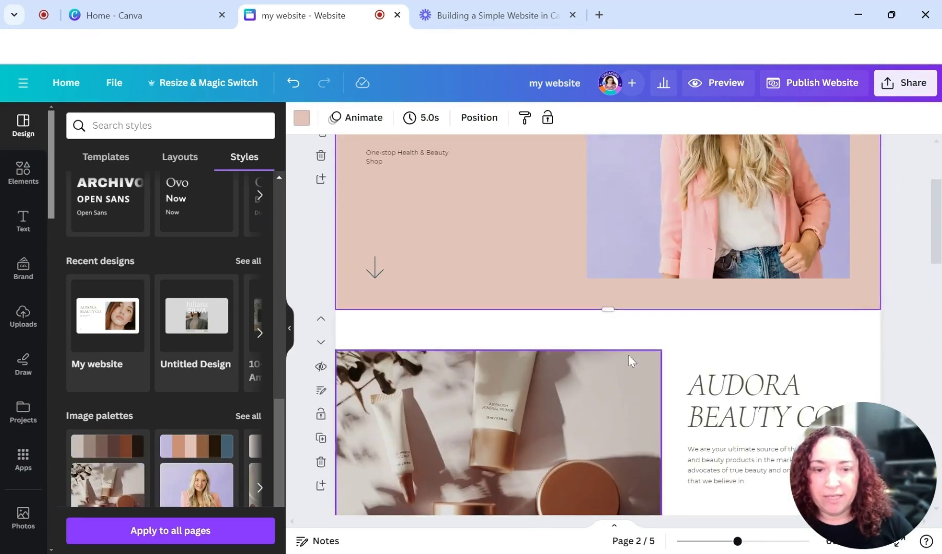
{"action": "left_click", "coordinate": [462, 335]}
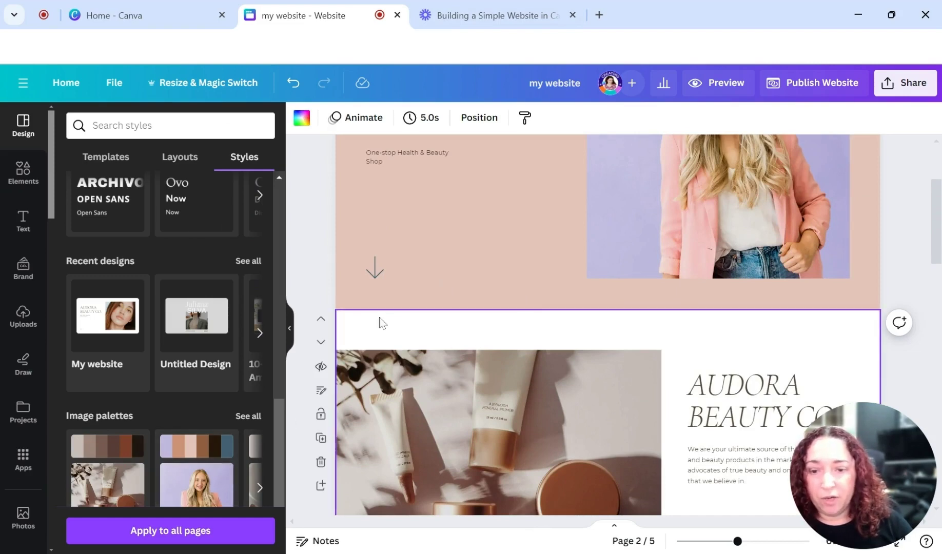
{"action": "left_click", "coordinate": [302, 118]}
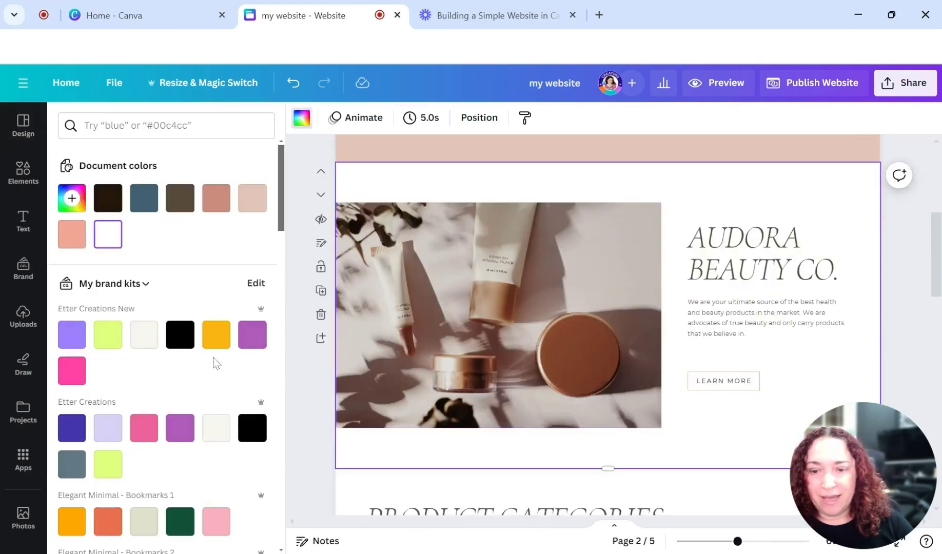
{"action": "scroll", "coordinate": [540, 165], "scroll_direction": "up", "scroll_amount": 5}
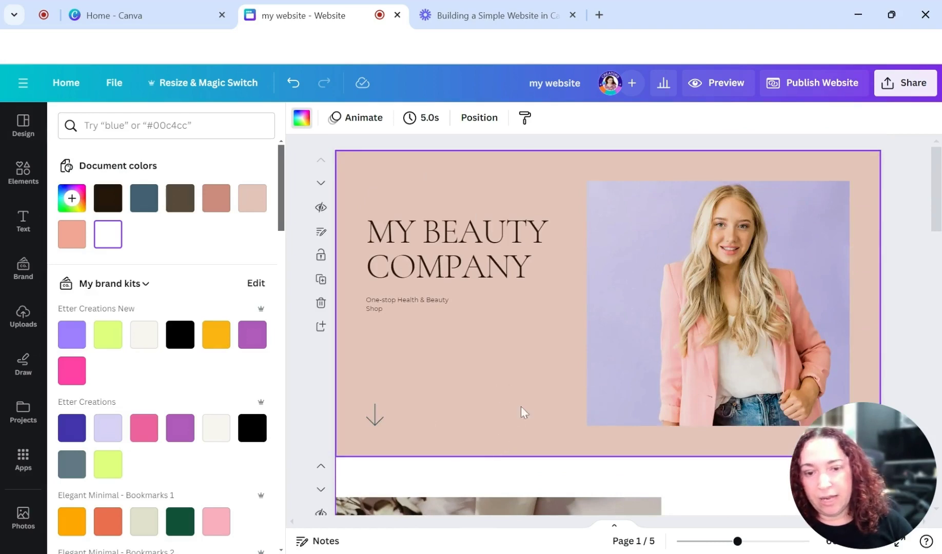
{"action": "scroll", "coordinate": [506, 354], "scroll_direction": "down", "scroll_amount": 3}
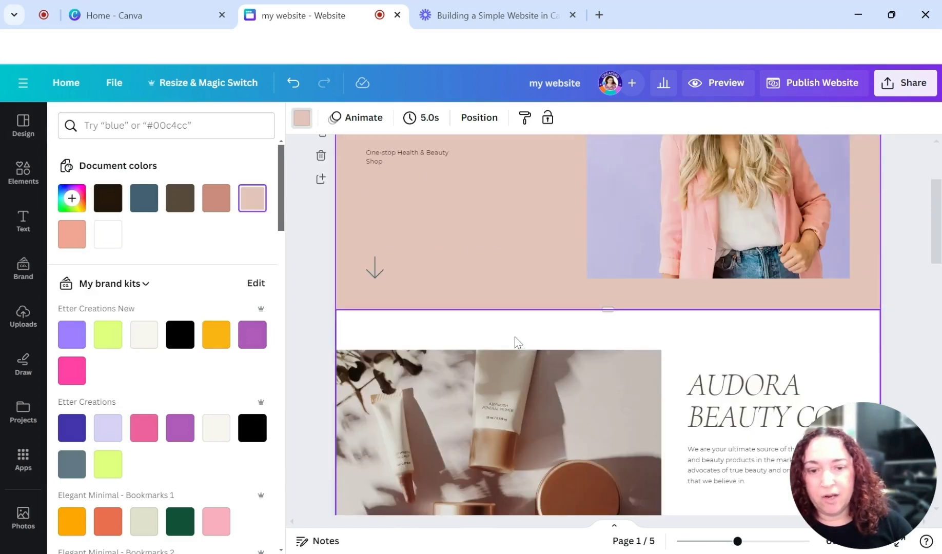
{"action": "scroll", "coordinate": [514, 342], "scroll_direction": "down", "scroll_amount": 5}
{"action": "scroll", "coordinate": [458, 342], "scroll_direction": "down", "scroll_amount": 10}
{"action": "scroll", "coordinate": [474, 340], "scroll_direction": "down", "scroll_amount": 3}
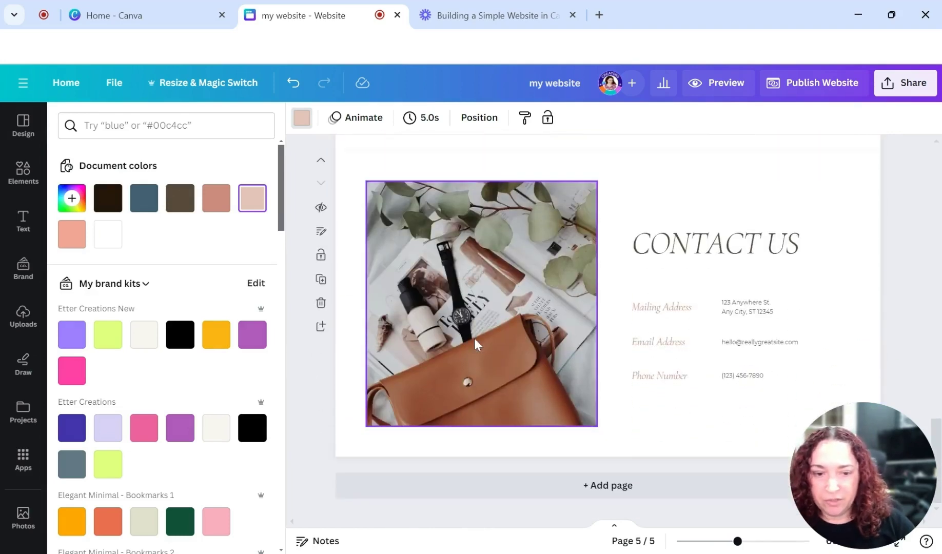
{"action": "scroll", "coordinate": [475, 337], "scroll_direction": "up", "scroll_amount": 15}
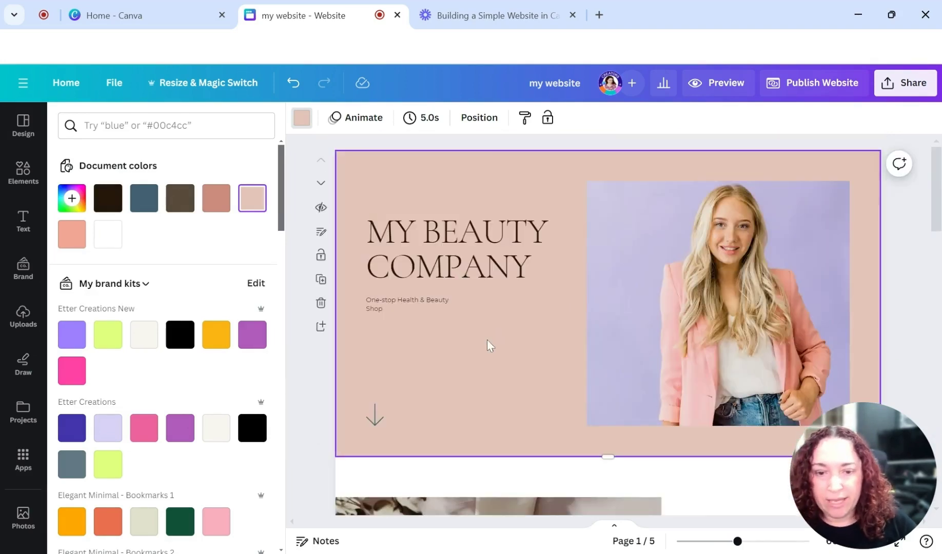
Inspect the MY BEAUTY COMPANY heading and the One-stop Health & Beauty Shop tagline
{"action": "left_click", "coordinate": [447, 250]}
{"action": "left_click", "coordinate": [397, 308]}
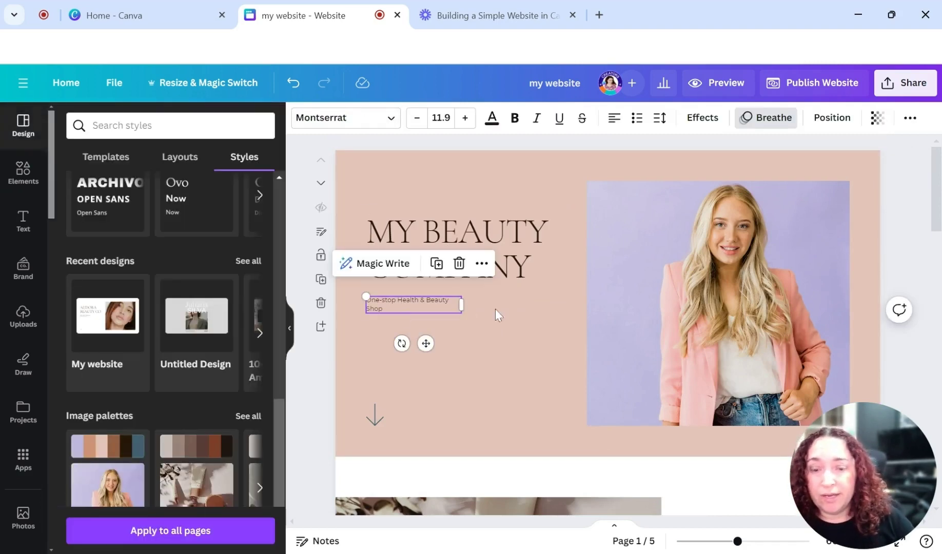
{"action": "left_click", "coordinate": [508, 340]}
{"action": "scroll", "coordinate": [490, 300], "scroll_direction": "down", "scroll_amount": 5}
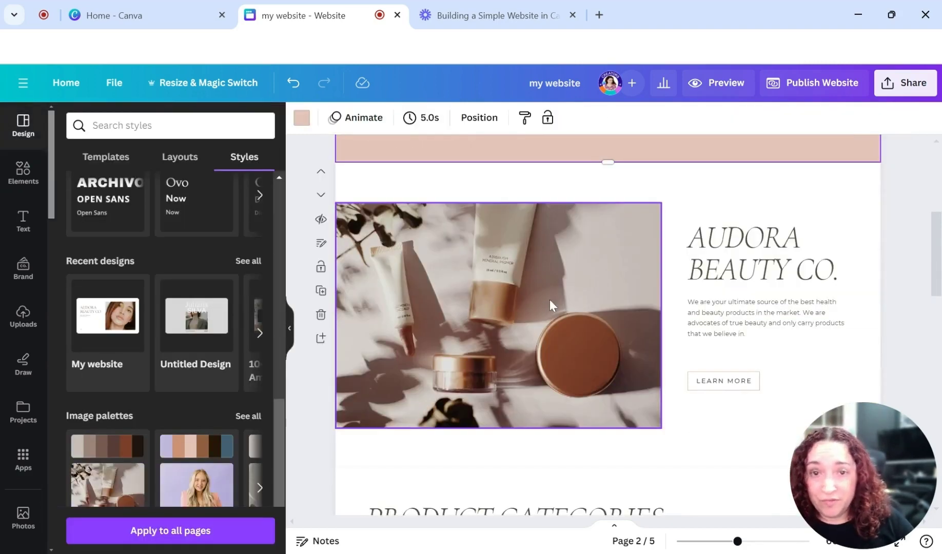
Select the LEARN MORE button, show its extra options, and scroll through the pages
{"action": "left_click", "coordinate": [753, 308]}
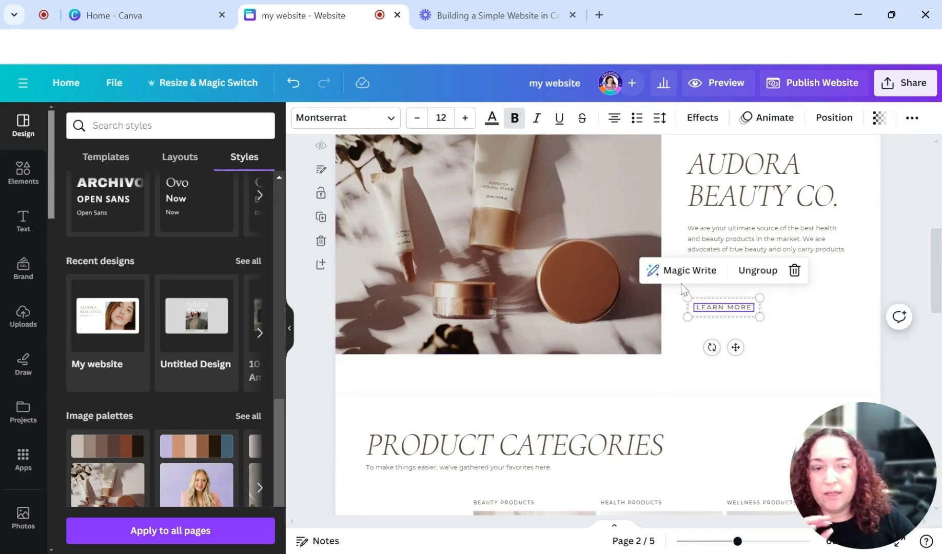
{"action": "left_click", "coordinate": [761, 348]}
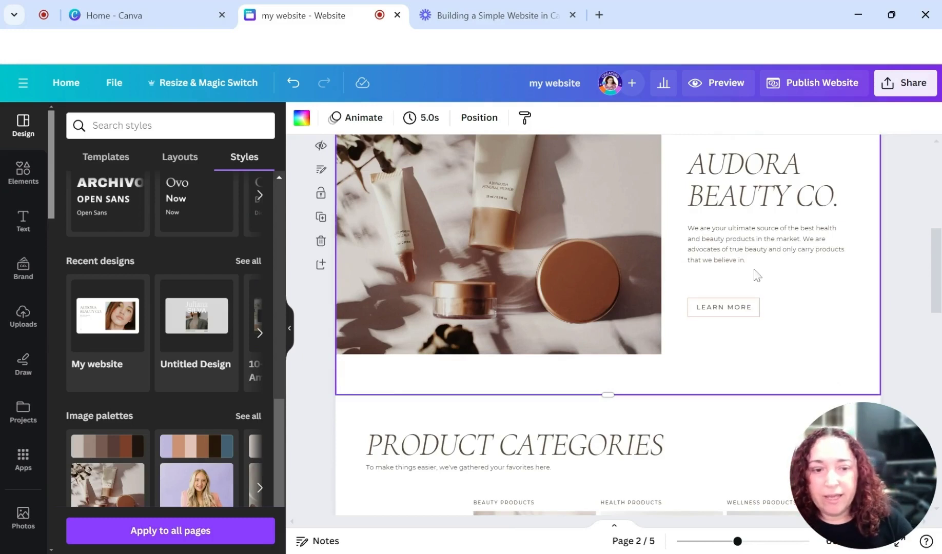
{"action": "left_click", "coordinate": [731, 310]}
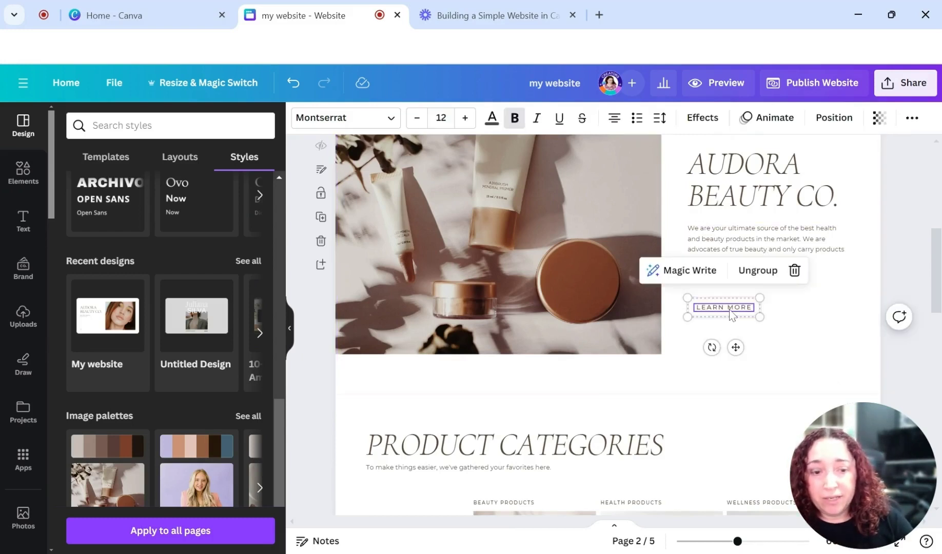
{"action": "left_click", "coordinate": [913, 119]}
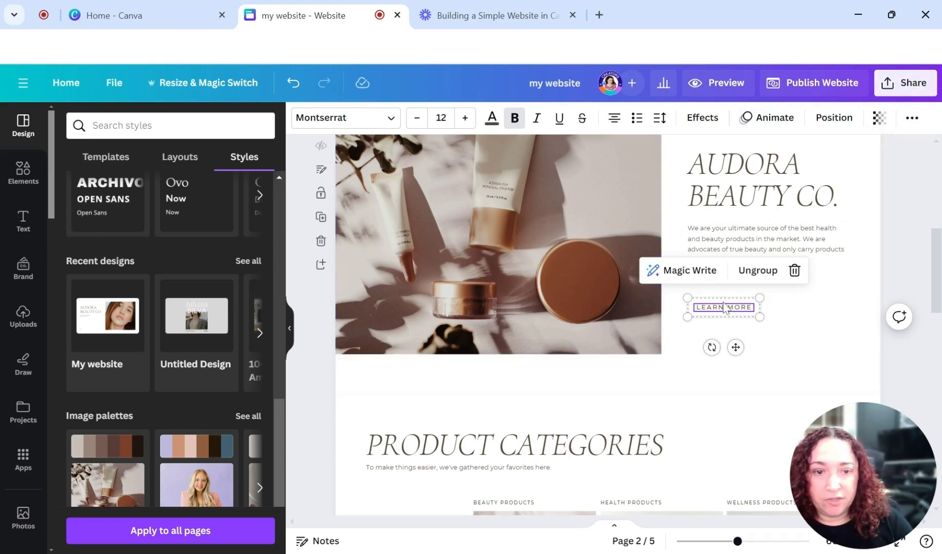
{"action": "scroll", "coordinate": [433, 357], "scroll_direction": "down", "scroll_amount": 15}
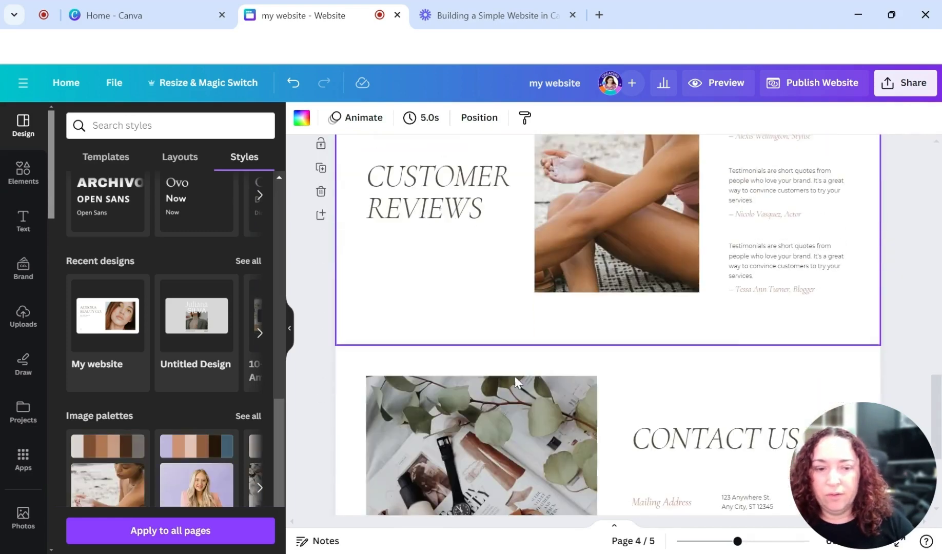
{"action": "scroll", "coordinate": [478, 343], "scroll_direction": "down", "scroll_amount": 4}
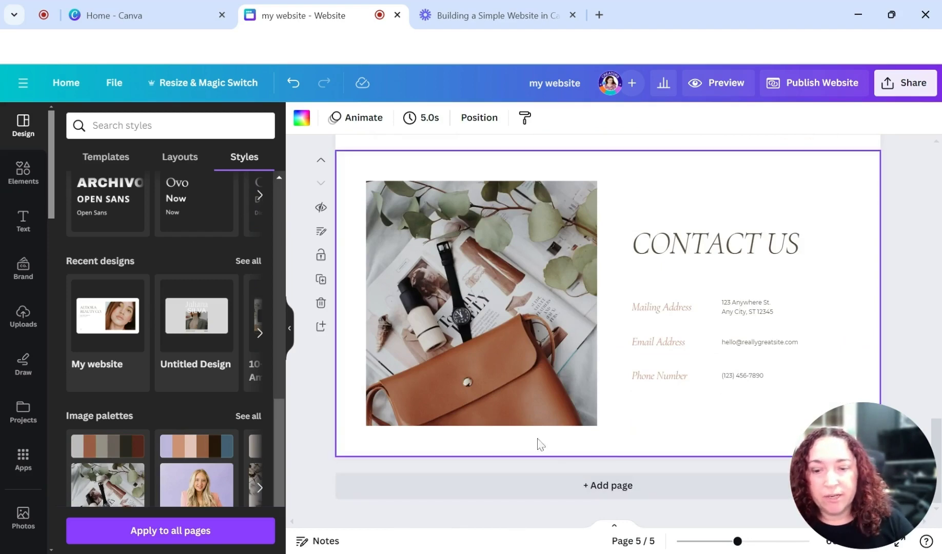
{"action": "scroll", "coordinate": [513, 410], "scroll_direction": "up", "scroll_amount": 5}
{"action": "scroll", "coordinate": [488, 380], "scroll_direction": "up", "scroll_amount": 15}
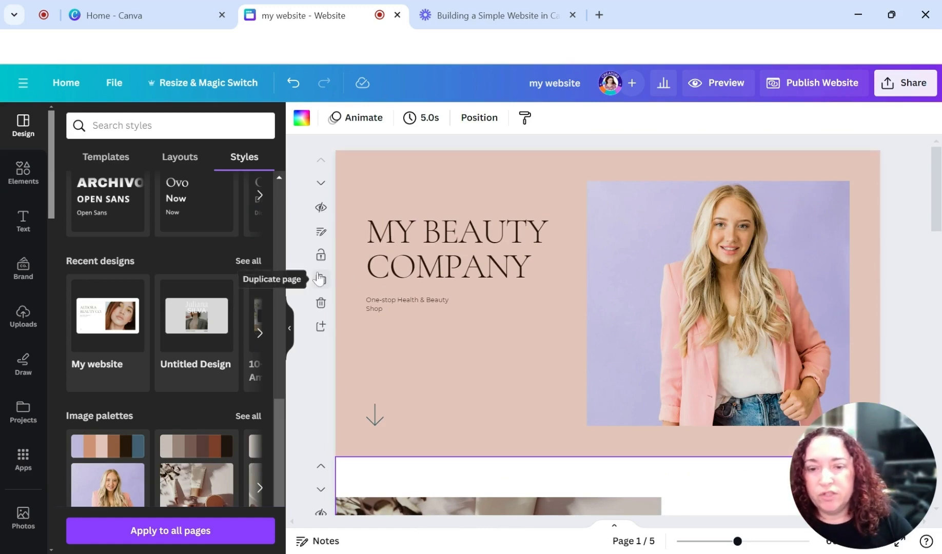
Open and close the notes and page-title area for the Home page
{"action": "left_click", "coordinate": [321, 234]}
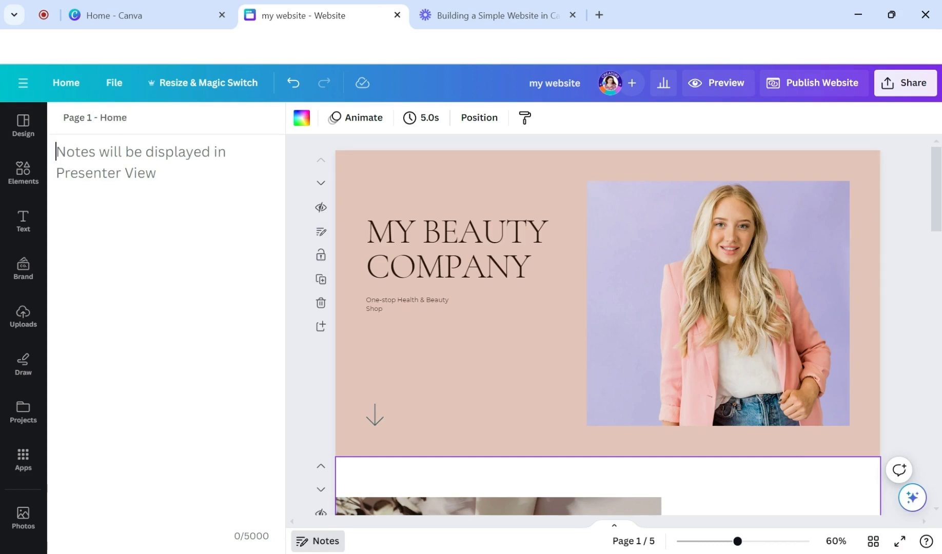
{"action": "left_click", "coordinate": [307, 542]}
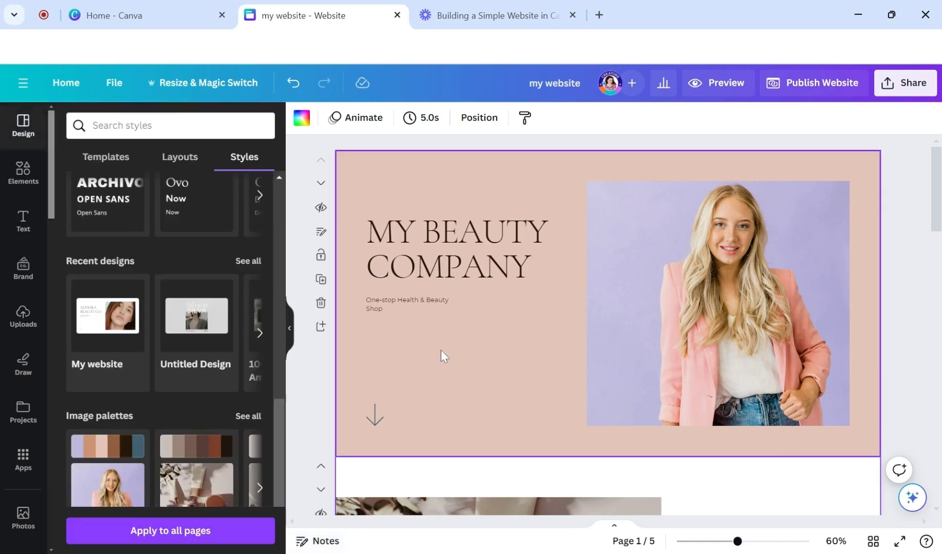
{"action": "left_click", "coordinate": [321, 234]}
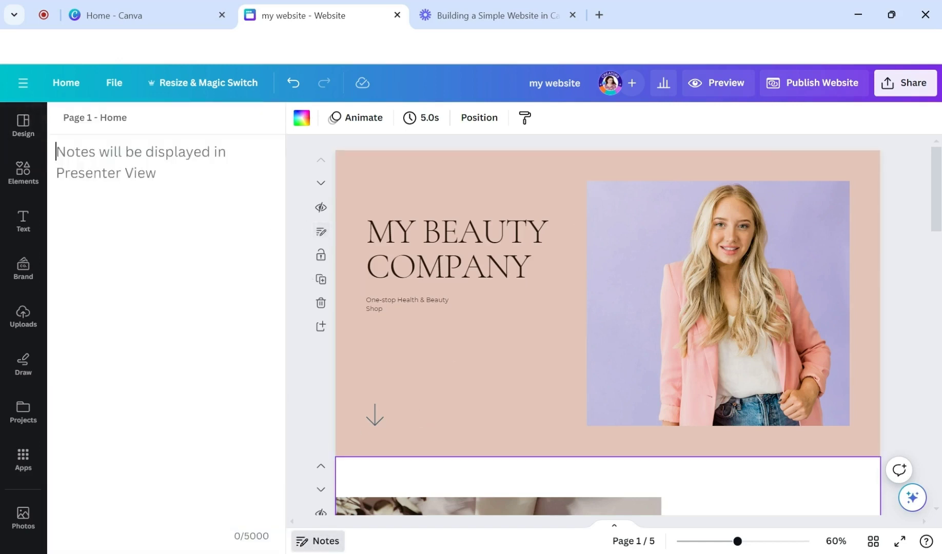
{"action": "left_click", "coordinate": [325, 543]}
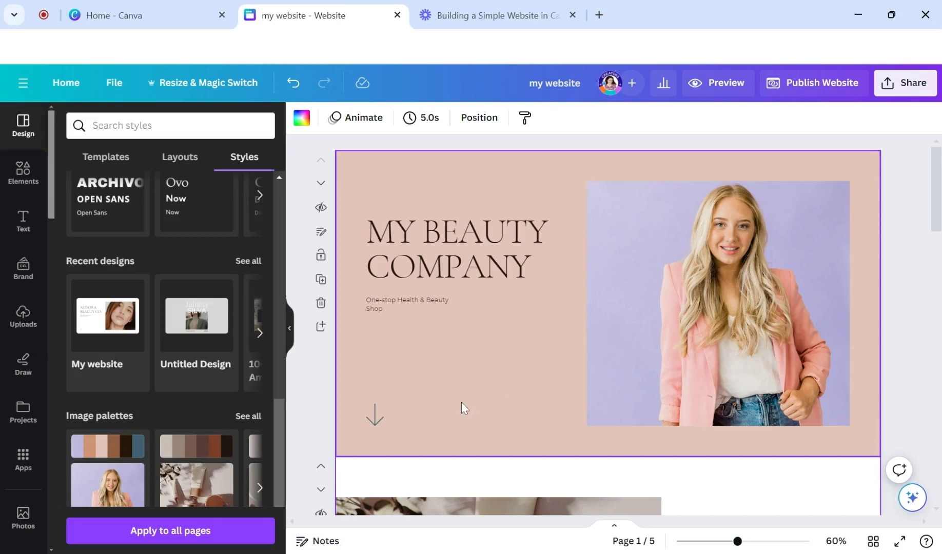
{"action": "scroll", "coordinate": [456, 400], "scroll_direction": "down", "scroll_amount": 5}
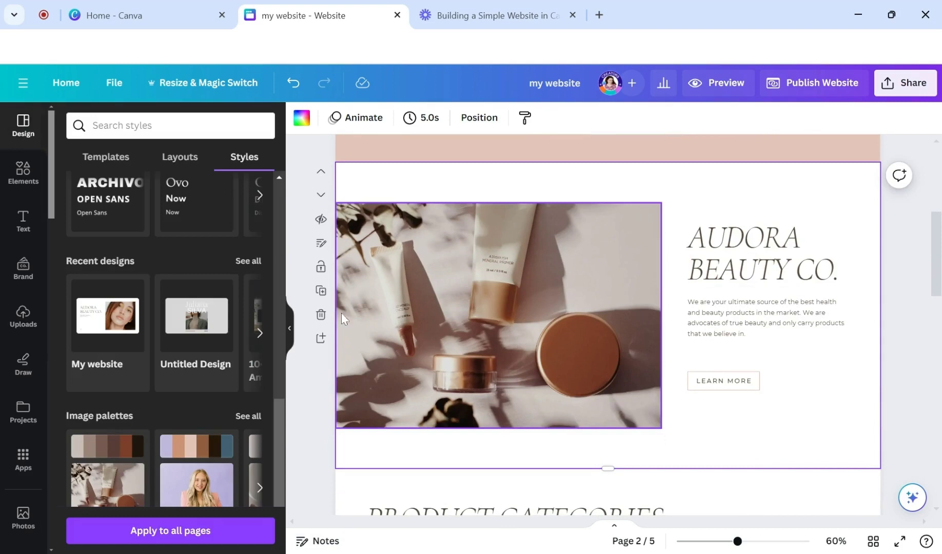
{"action": "scroll", "coordinate": [491, 334], "scroll_direction": "down", "scroll_amount": 3}
{"action": "scroll", "coordinate": [488, 334], "scroll_direction": "down", "scroll_amount": 3}
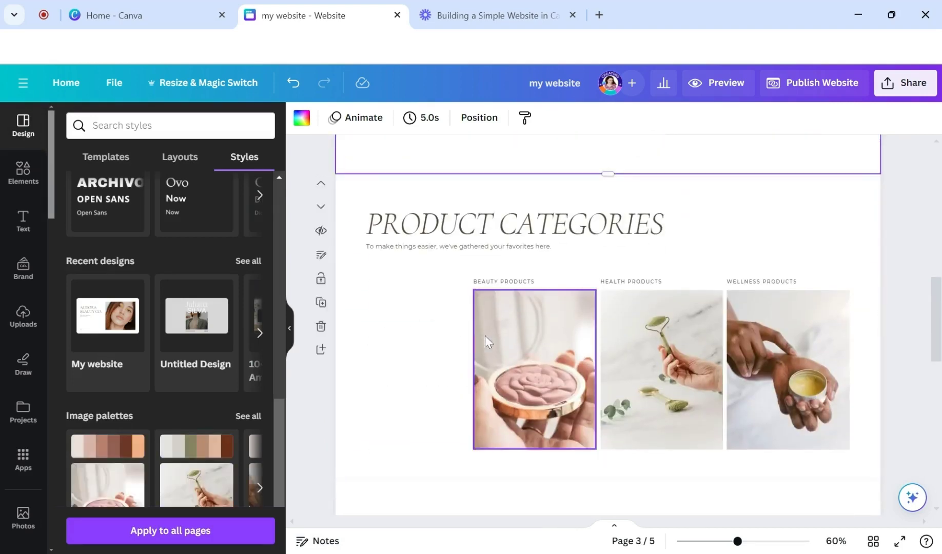
Check the titles Page 3 - Products and Page 4 - Testimonials, then open page 5's notes
{"action": "left_click", "coordinate": [321, 254]}
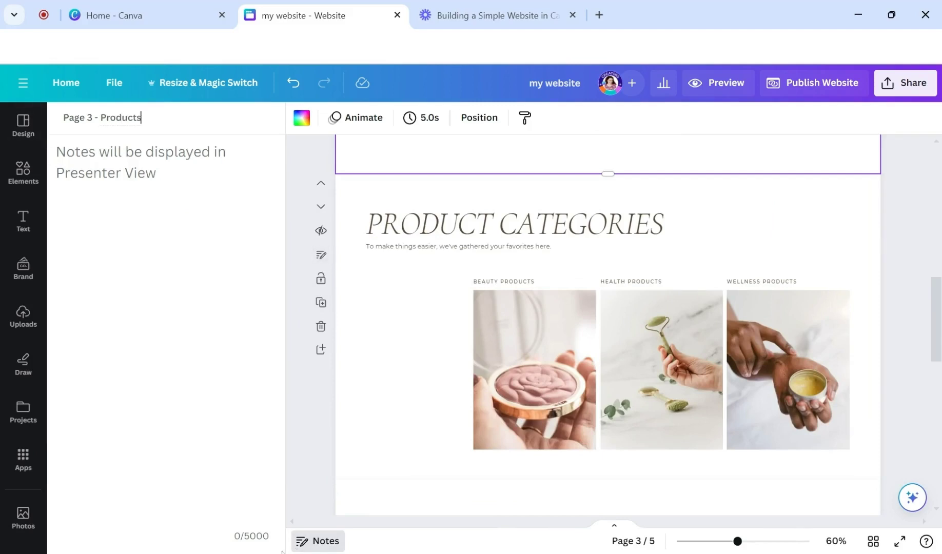
{"action": "left_click", "coordinate": [314, 542]}
{"action": "scroll", "coordinate": [615, 372], "scroll_direction": "down", "scroll_amount": 6}
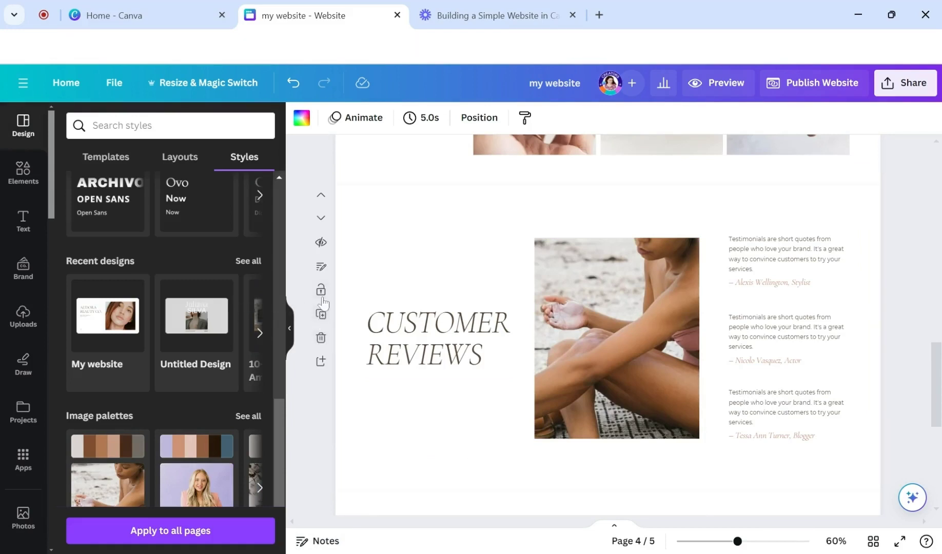
{"action": "left_click", "coordinate": [321, 266]}
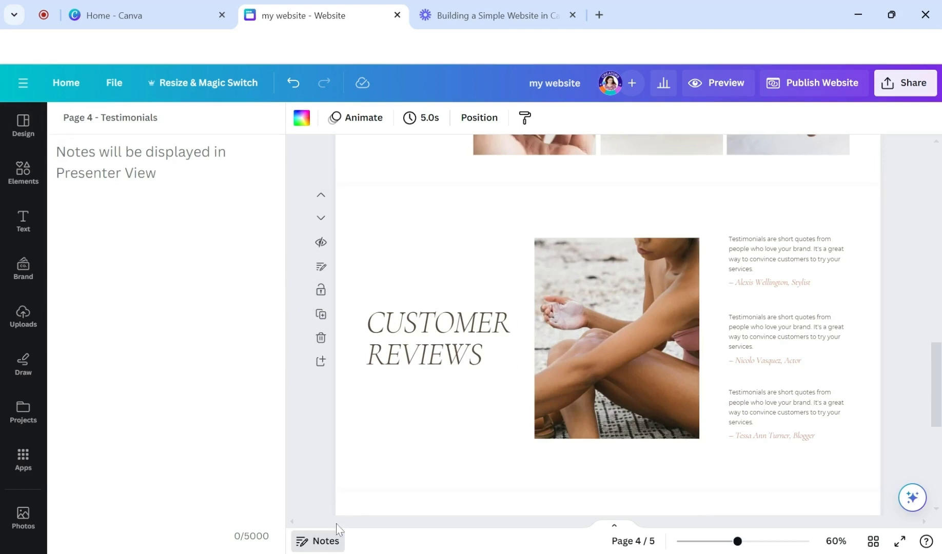
{"action": "left_click", "coordinate": [314, 541]}
{"action": "scroll", "coordinate": [388, 422], "scroll_direction": "down", "scroll_amount": 5}
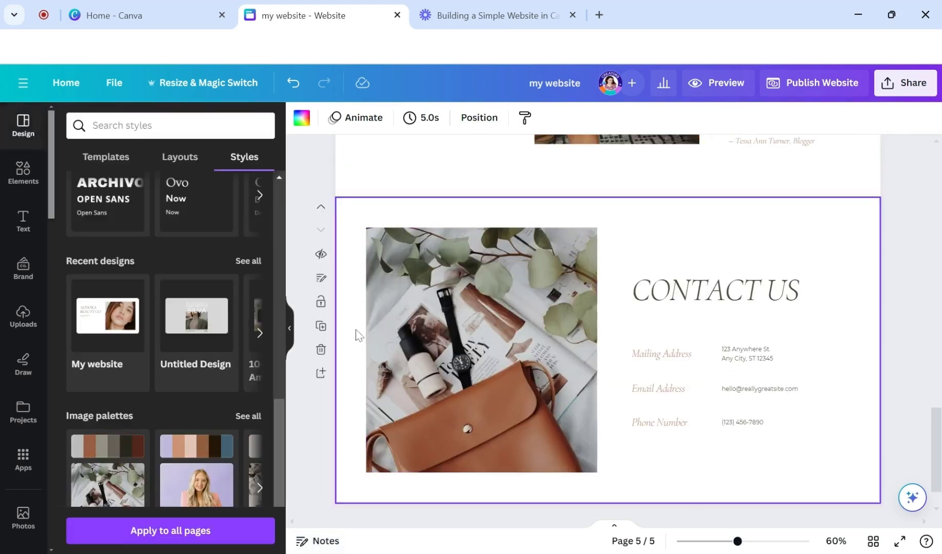
{"action": "left_click", "coordinate": [321, 280]}
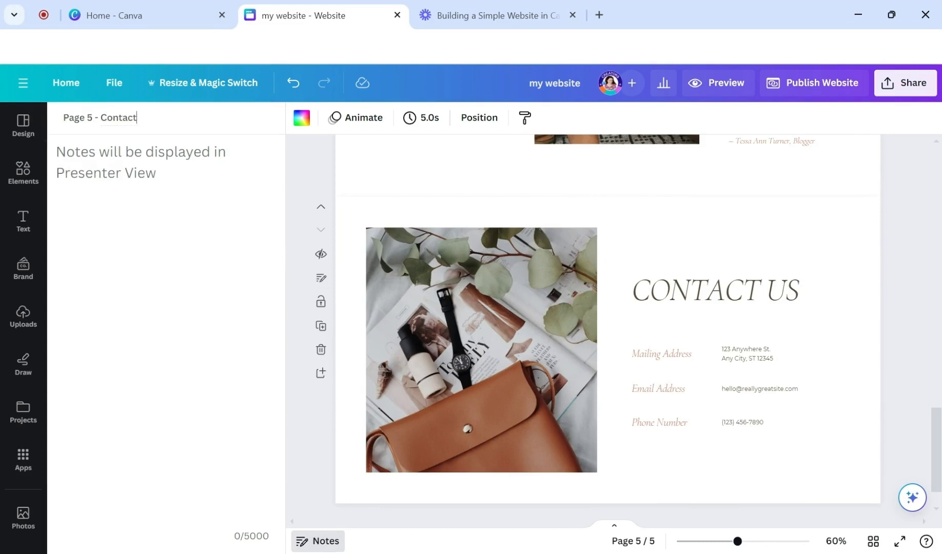
Close the page notes panel and give the page 1 hero photo a Wipe animation
{"action": "left_click", "coordinate": [308, 539]}
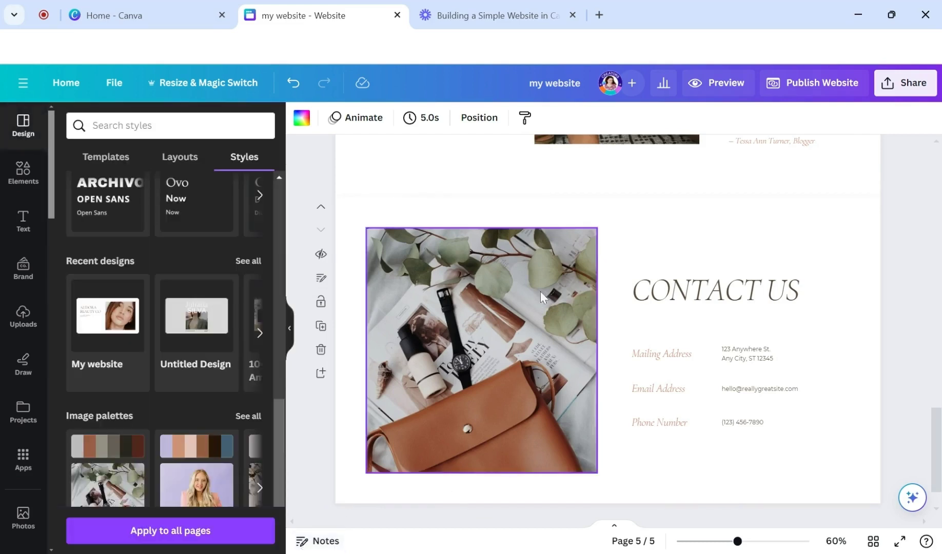
{"action": "scroll", "coordinate": [549, 281], "scroll_direction": "up", "scroll_amount": 5}
{"action": "scroll", "coordinate": [546, 282], "scroll_direction": "down", "scroll_amount": 5}
{"action": "scroll", "coordinate": [506, 359], "scroll_direction": "up", "scroll_amount": 12}
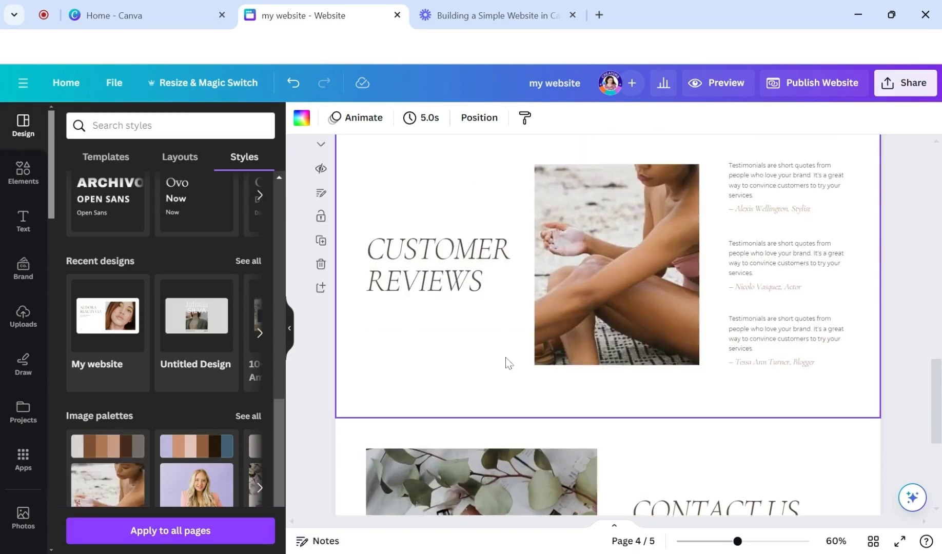
{"action": "scroll", "coordinate": [482, 311], "scroll_direction": "up", "scroll_amount": 5}
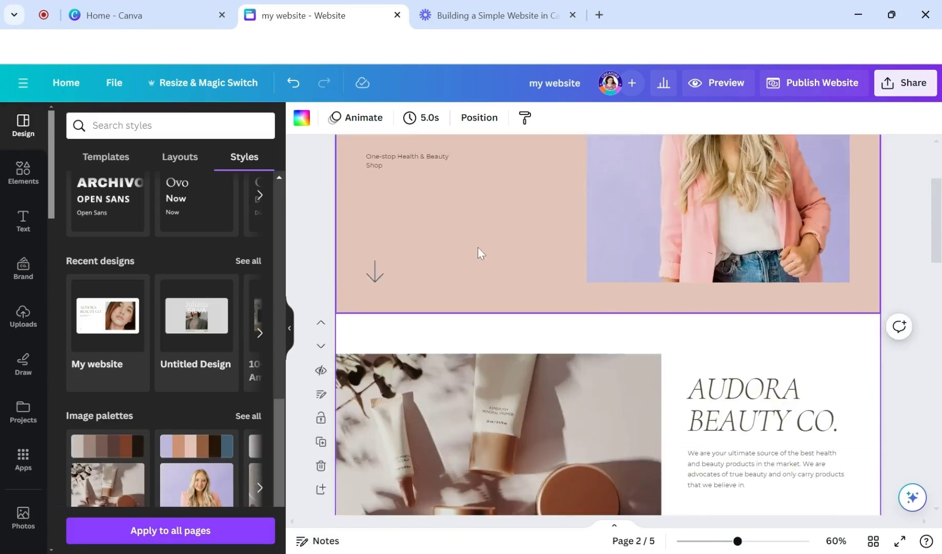
{"action": "left_click", "coordinate": [747, 266]}
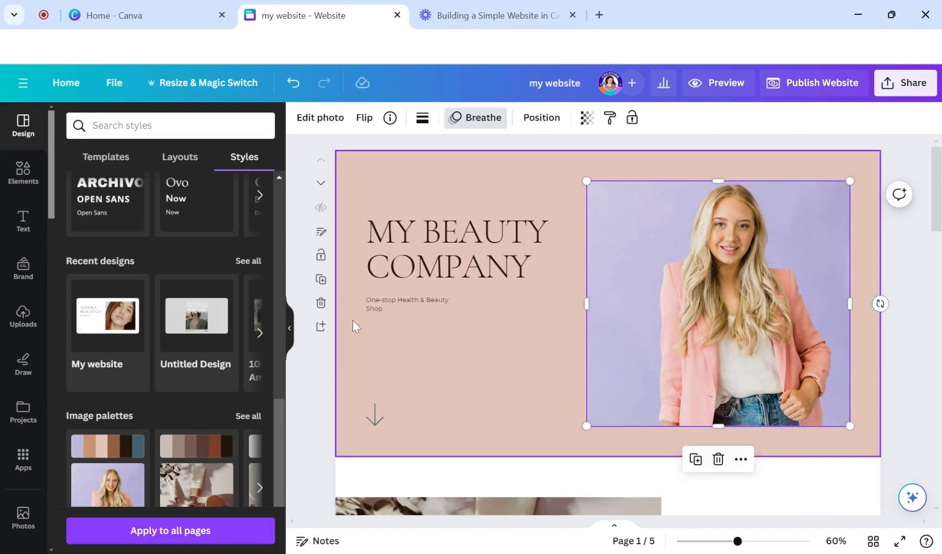
{"action": "left_click", "coordinate": [459, 121]}
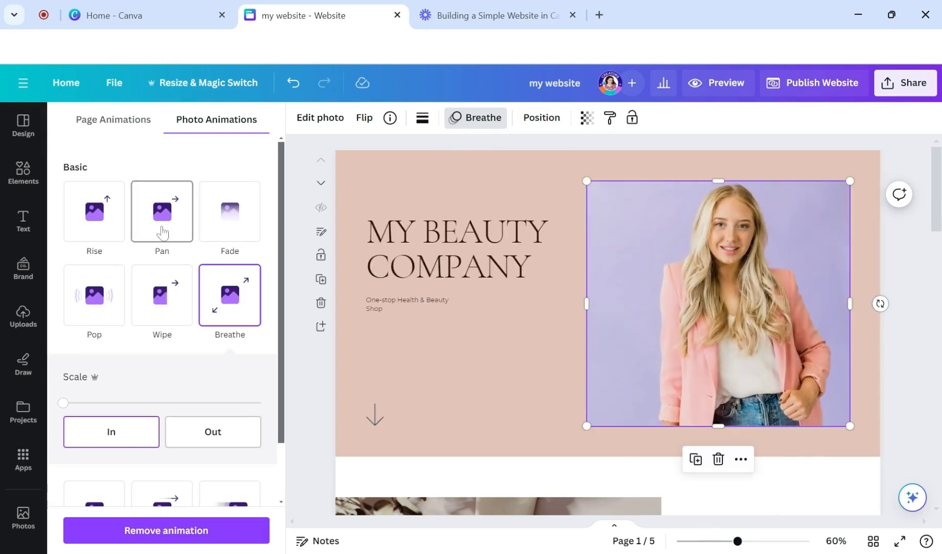
{"action": "left_click", "coordinate": [162, 313]}
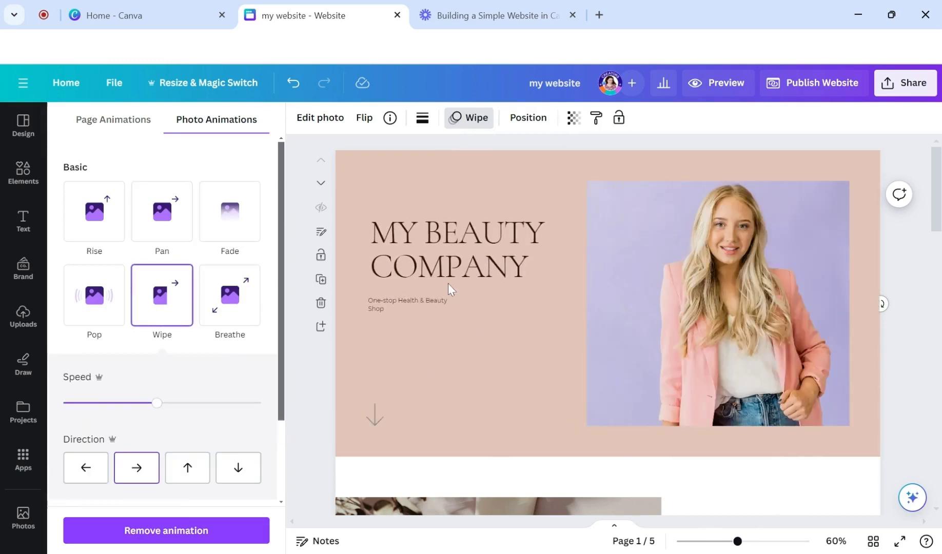
Change the page 2 product photo's animation to Rise and leave the animation settings
{"action": "scroll", "coordinate": [451, 290], "scroll_direction": "down", "scroll_amount": 5}
{"action": "left_click", "coordinate": [484, 322]}
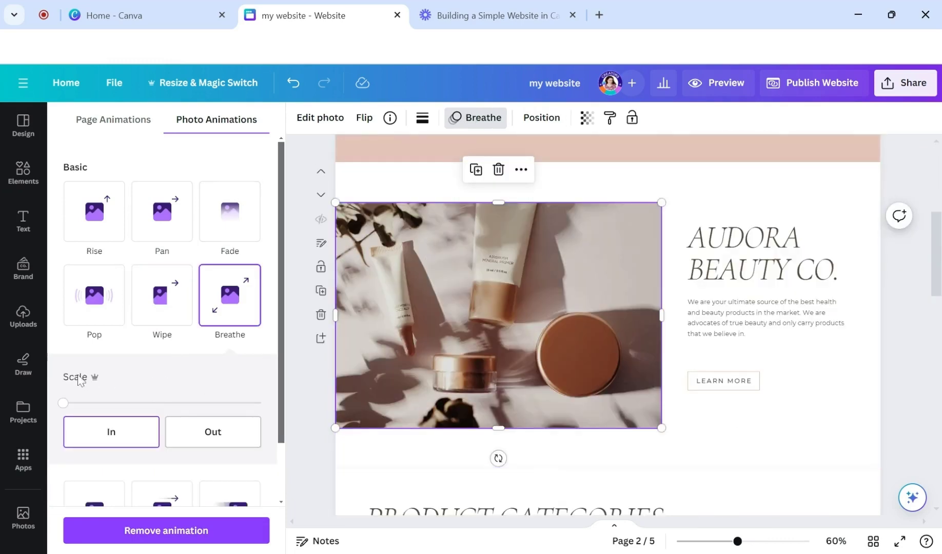
{"action": "left_click", "coordinate": [91, 216]}
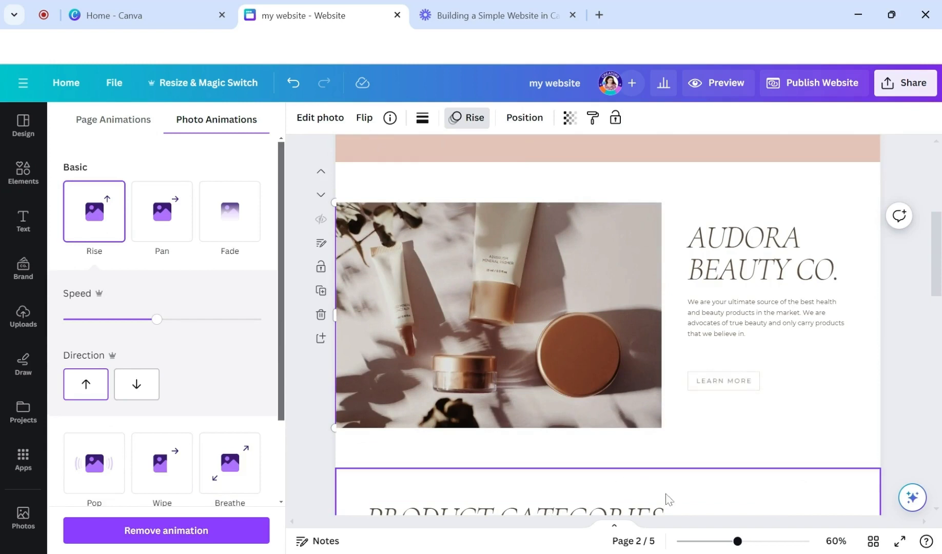
{"action": "scroll", "coordinate": [639, 475], "scroll_direction": "down", "scroll_amount": 4}
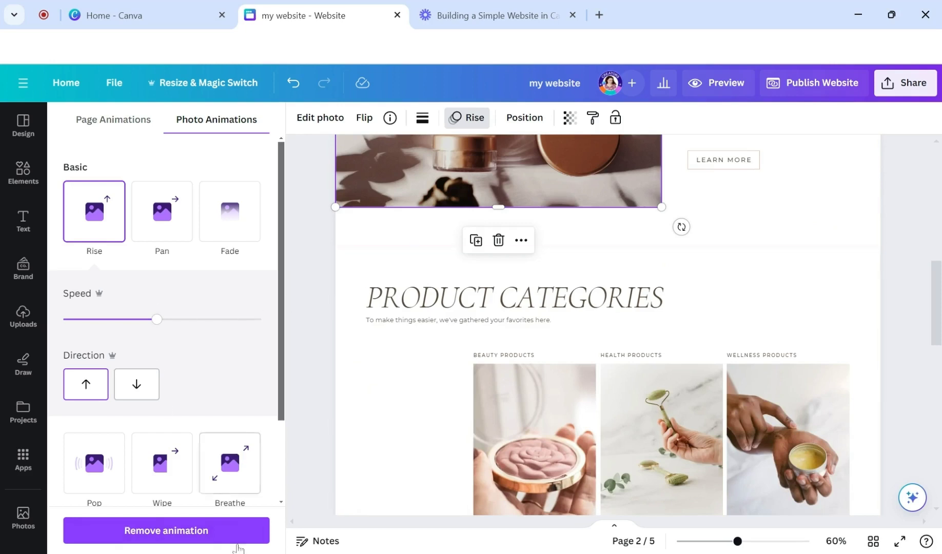
{"action": "key", "text": "Escape"}
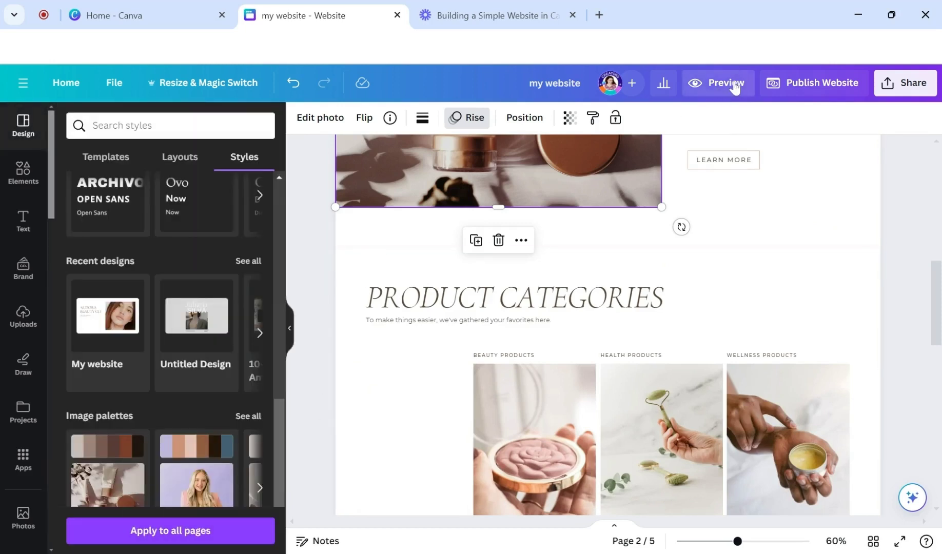
Open the desktop website preview and scroll from the MY BEAUTY COMPANY hero down to Contact Us
{"action": "left_click", "coordinate": [718, 86]}
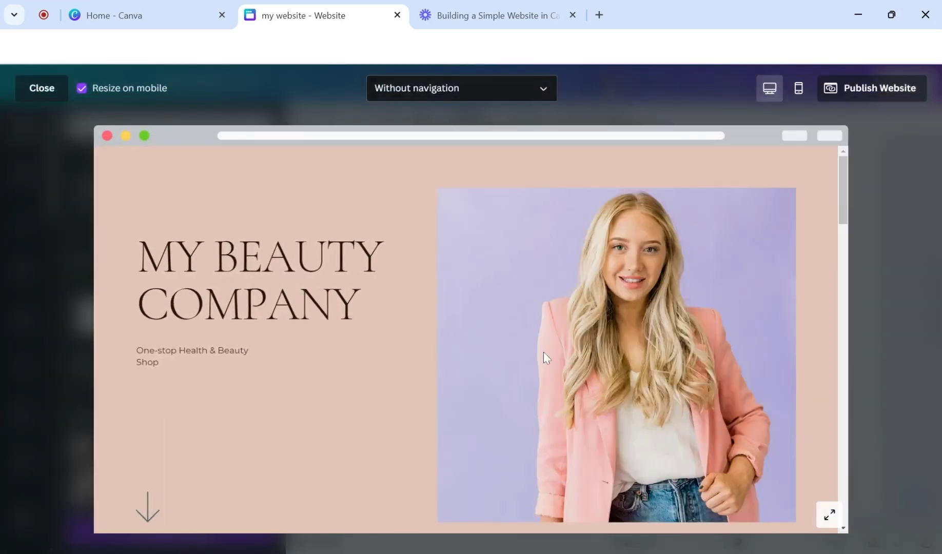
{"action": "scroll", "coordinate": [543, 349], "scroll_direction": "down", "scroll_amount": 5}
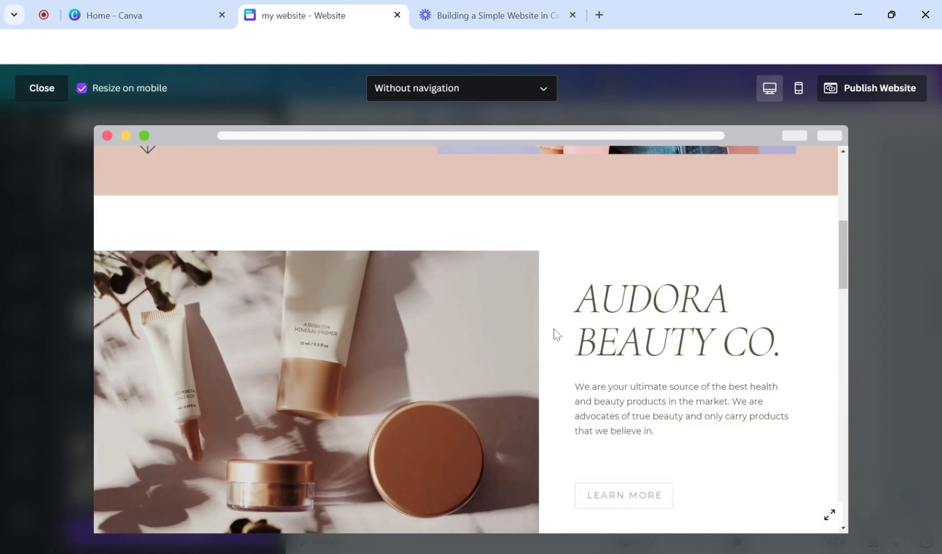
{"action": "scroll", "coordinate": [552, 334], "scroll_direction": "down", "scroll_amount": 4}
{"action": "scroll", "coordinate": [571, 321], "scroll_direction": "up", "scroll_amount": 3}
{"action": "scroll", "coordinate": [570, 323], "scroll_direction": "down", "scroll_amount": 3}
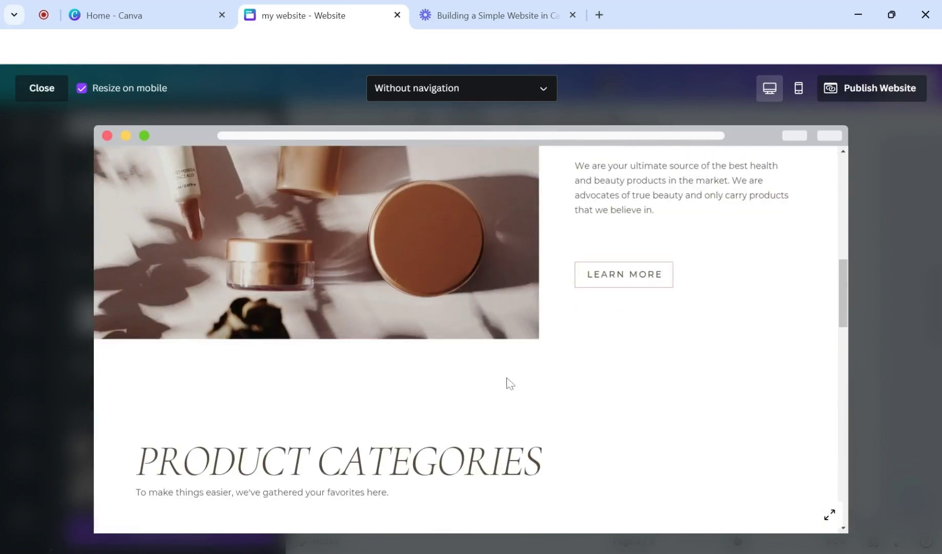
{"action": "scroll", "coordinate": [636, 372], "scroll_direction": "up", "scroll_amount": 1}
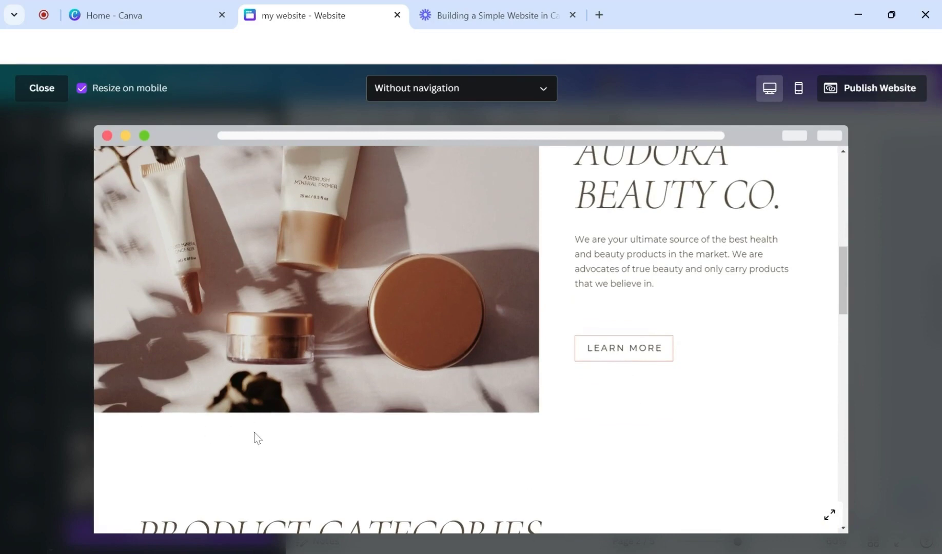
{"action": "scroll", "coordinate": [255, 437], "scroll_direction": "up", "scroll_amount": 2}
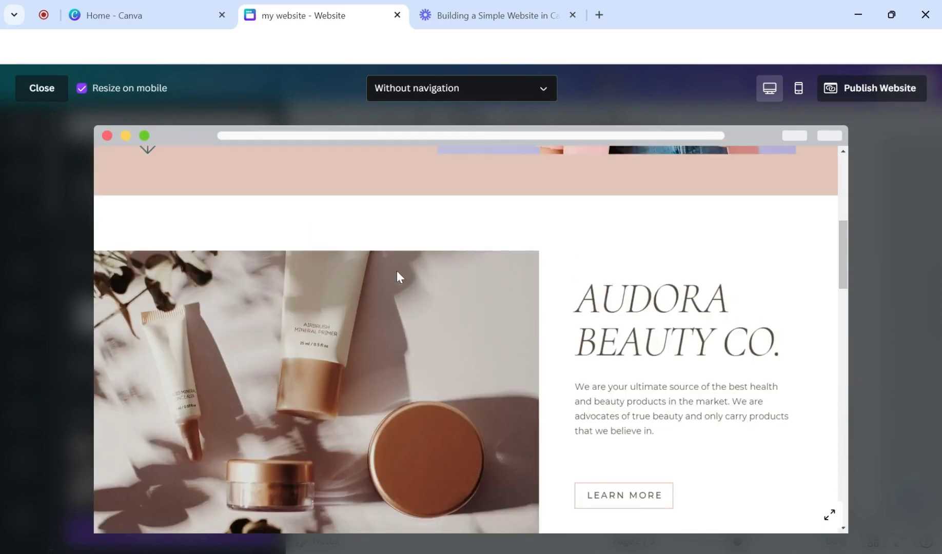
{"action": "scroll", "coordinate": [337, 331], "scroll_direction": "up", "scroll_amount": 2}
{"action": "scroll", "coordinate": [336, 331], "scroll_direction": "down", "scroll_amount": 6}
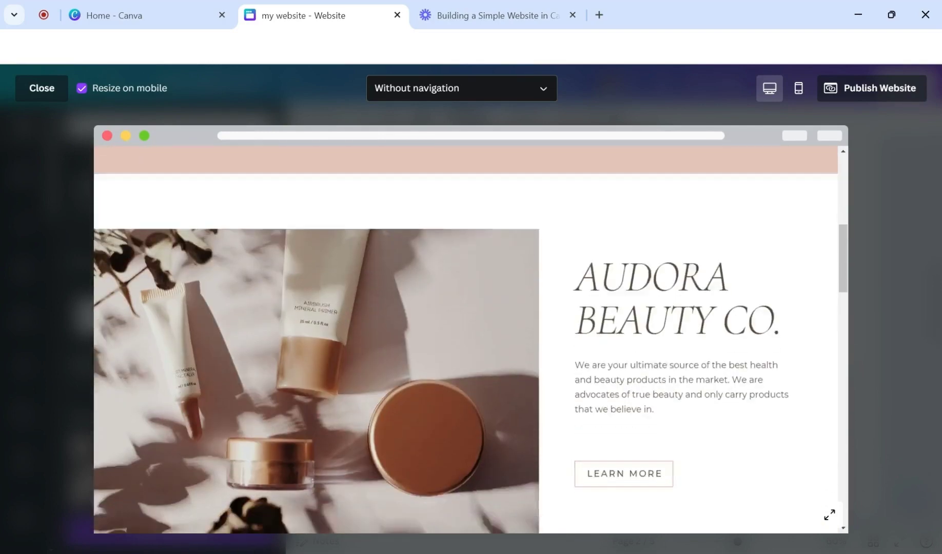
{"action": "scroll", "coordinate": [220, 283], "scroll_direction": "down", "scroll_amount": 1}
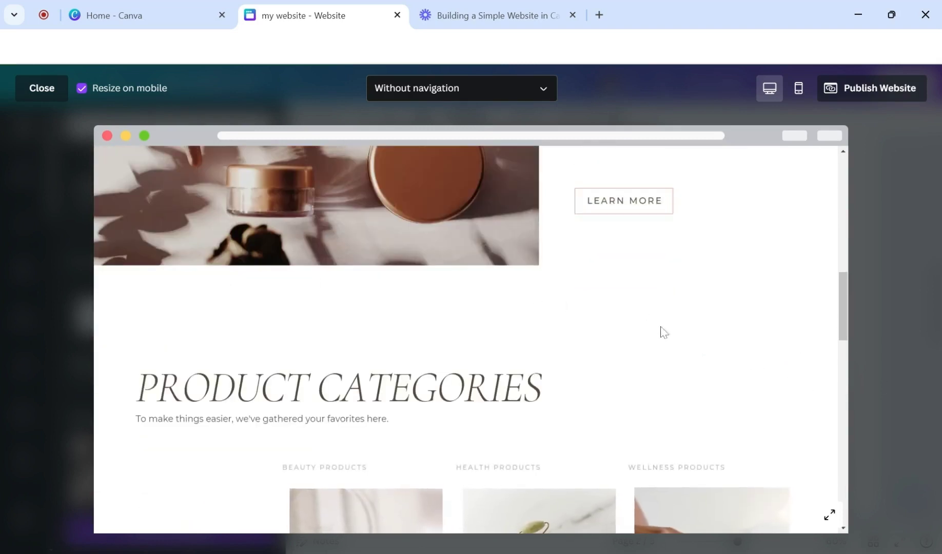
{"action": "scroll", "coordinate": [687, 348], "scroll_direction": "down", "scroll_amount": 6}
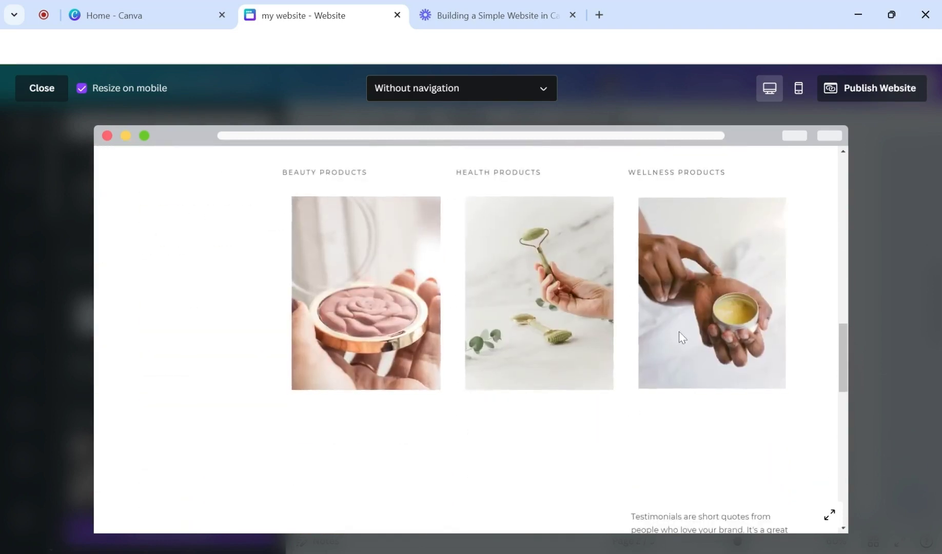
{"action": "scroll", "coordinate": [546, 335], "scroll_direction": "down", "scroll_amount": 6}
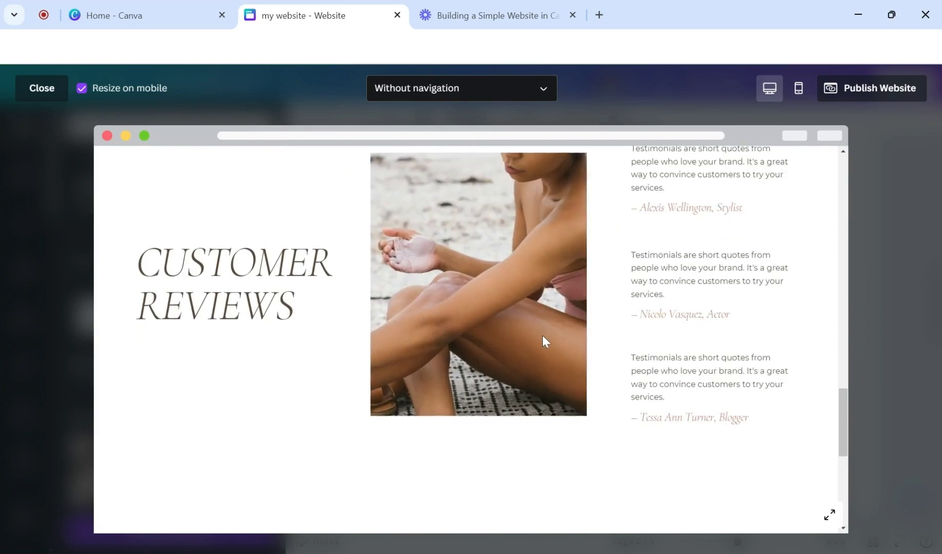
{"action": "scroll", "coordinate": [544, 353], "scroll_direction": "down", "scroll_amount": 2}
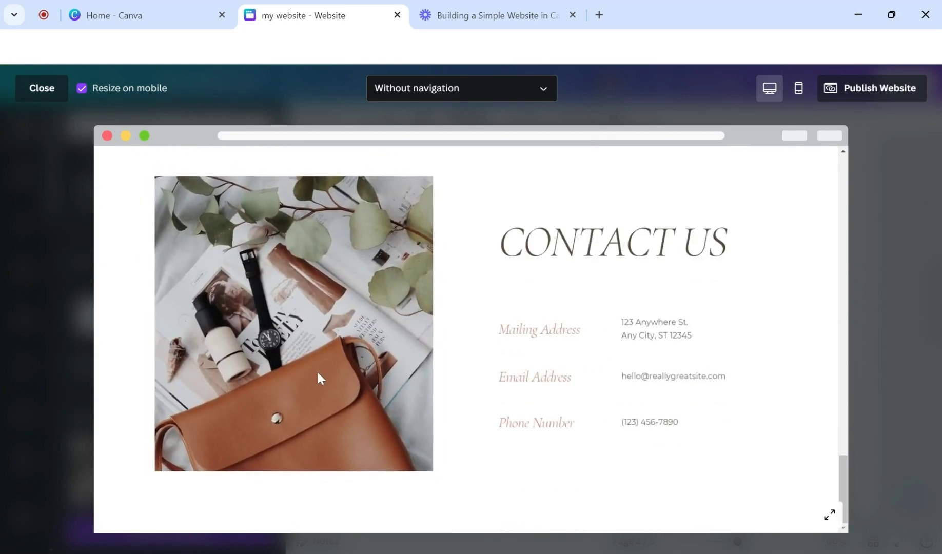
Scroll the desktop preview back up toward the top of the site
{"action": "scroll", "coordinate": [319, 372], "scroll_direction": "up", "scroll_amount": 4}
{"action": "scroll", "coordinate": [318, 380], "scroll_direction": "down", "scroll_amount": 4}
{"action": "scroll", "coordinate": [337, 316], "scroll_direction": "up", "scroll_amount": 4}
{"action": "scroll", "coordinate": [339, 297], "scroll_direction": "up", "scroll_amount": 15}
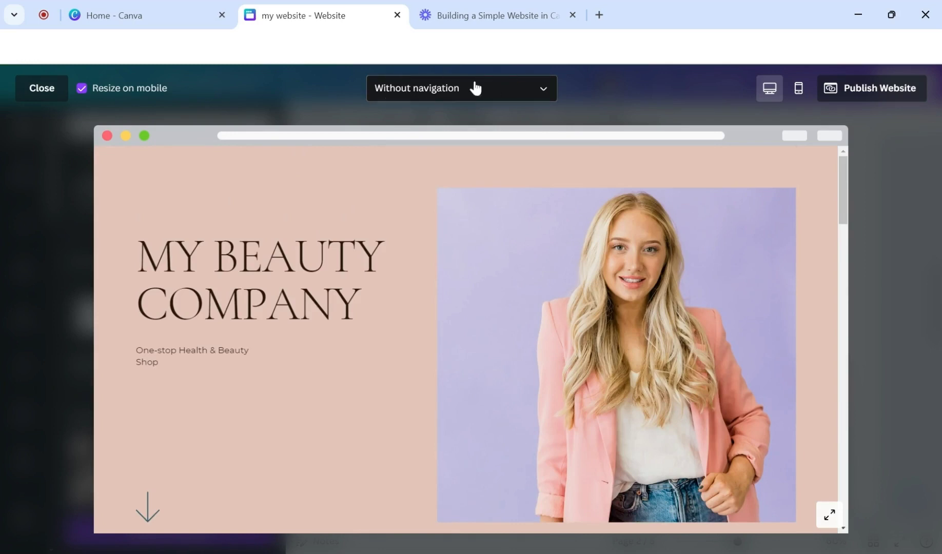
Show the preview with a navigation bar and jump to Products, Testimonials, Contact, then Home
{"action": "left_click", "coordinate": [445, 97]}
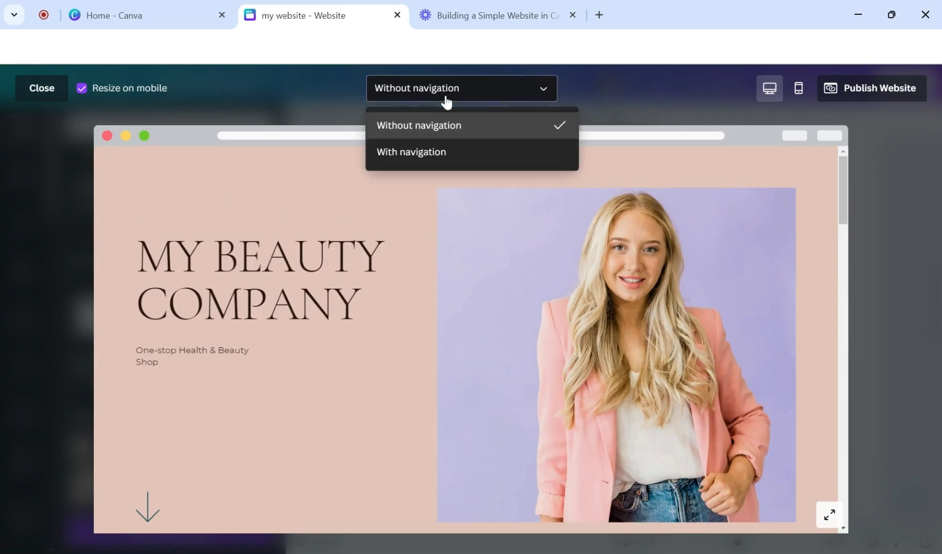
{"action": "left_click", "coordinate": [405, 157]}
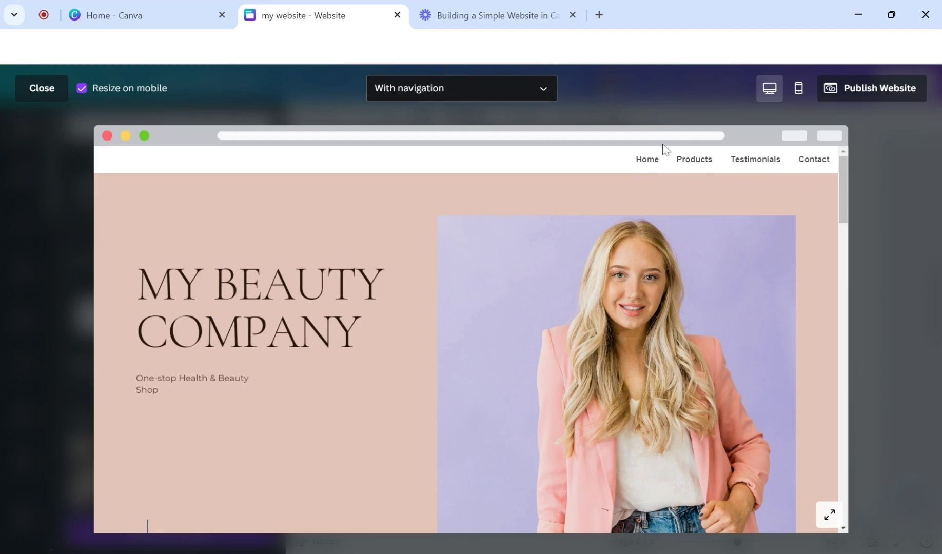
{"action": "left_click", "coordinate": [683, 172]}
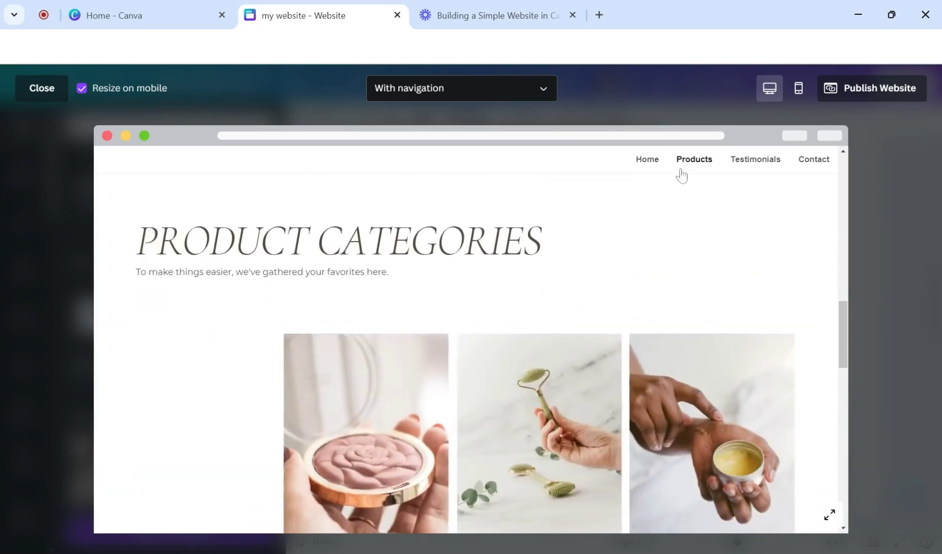
{"action": "scroll", "coordinate": [480, 366], "scroll_direction": "down", "scroll_amount": 3}
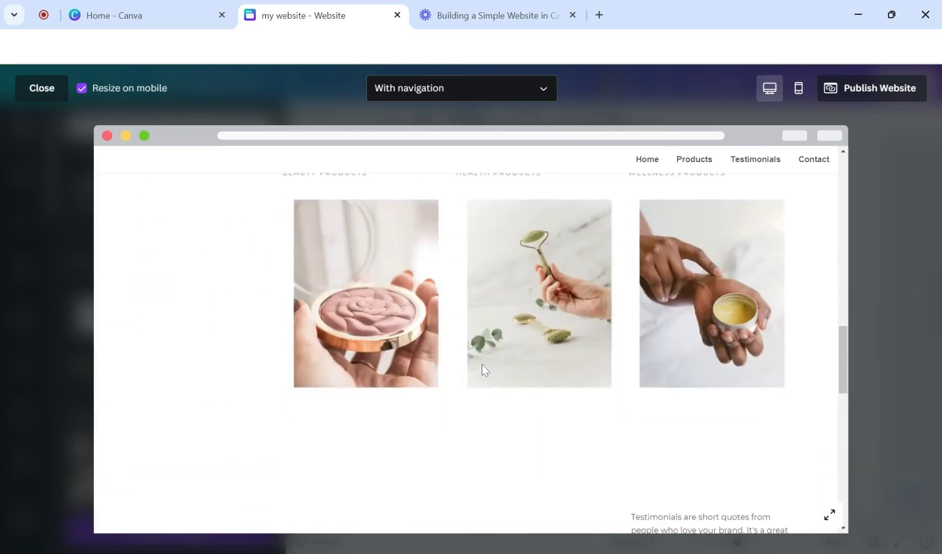
{"action": "scroll", "coordinate": [496, 364], "scroll_direction": "up", "scroll_amount": 2}
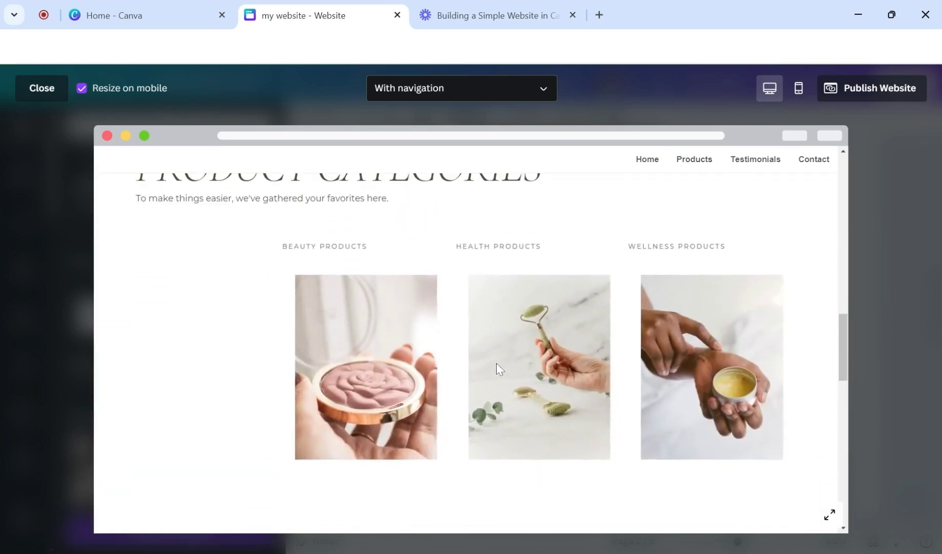
{"action": "left_click", "coordinate": [751, 160]}
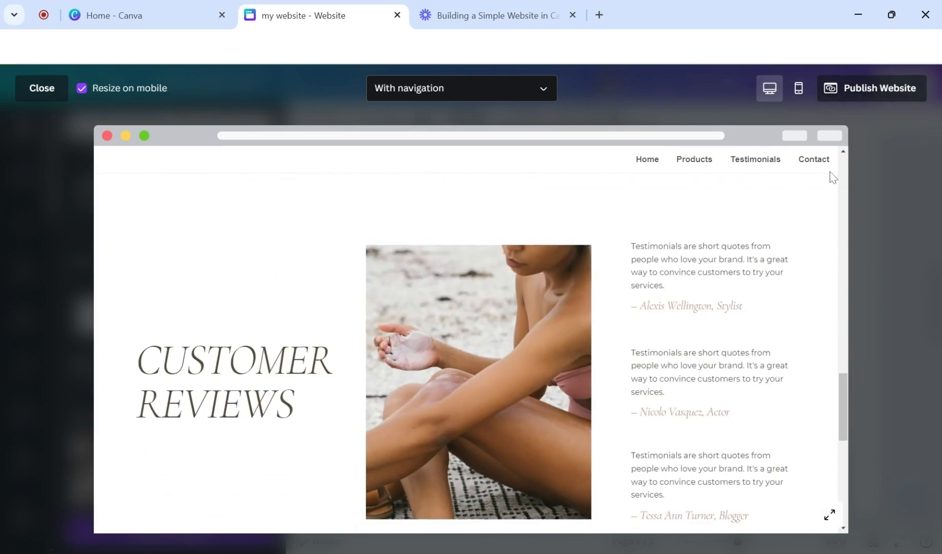
{"action": "left_click", "coordinate": [804, 160]}
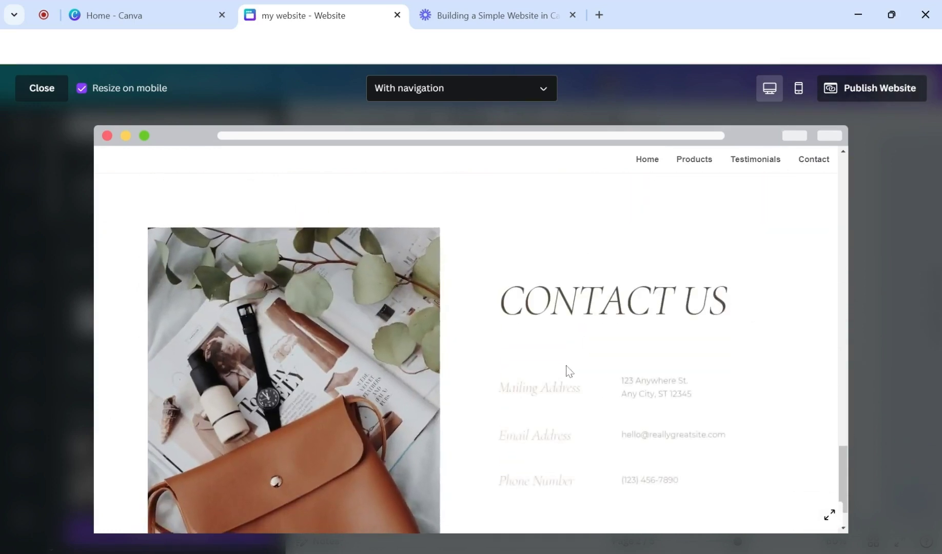
{"action": "left_click", "coordinate": [649, 164]}
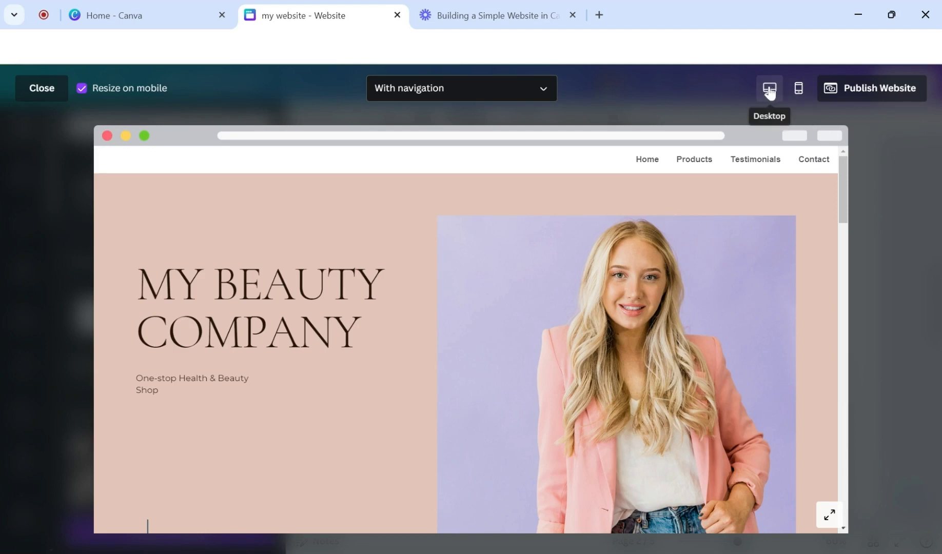
Switch the preview to the mobile layout and scroll through every section
{"action": "left_click", "coordinate": [799, 88]}
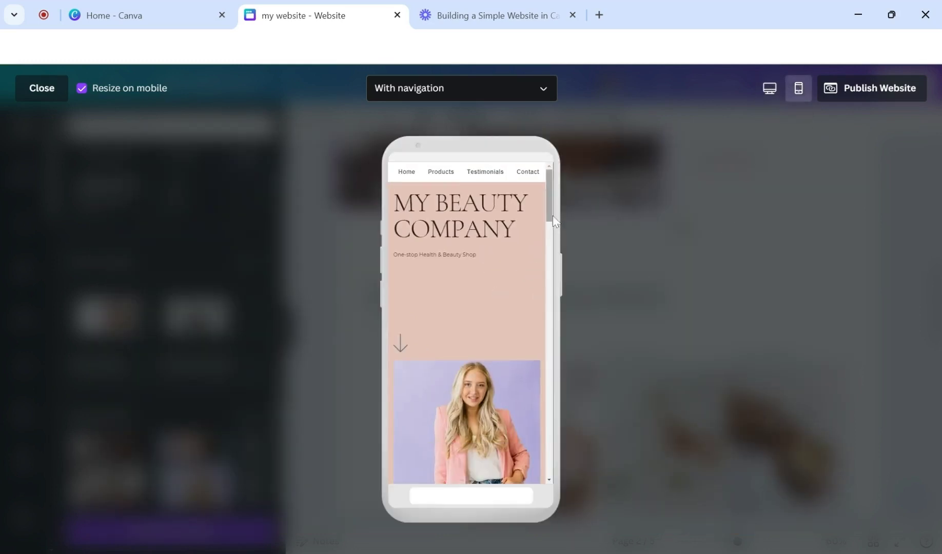
{"action": "scroll", "coordinate": [536, 226], "scroll_direction": "down", "scroll_amount": 3}
{"action": "scroll", "coordinate": [531, 225], "scroll_direction": "up", "scroll_amount": 1}
{"action": "scroll", "coordinate": [517, 254], "scroll_direction": "down", "scroll_amount": 7}
{"action": "scroll", "coordinate": [513, 287], "scroll_direction": "down", "scroll_amount": 8}
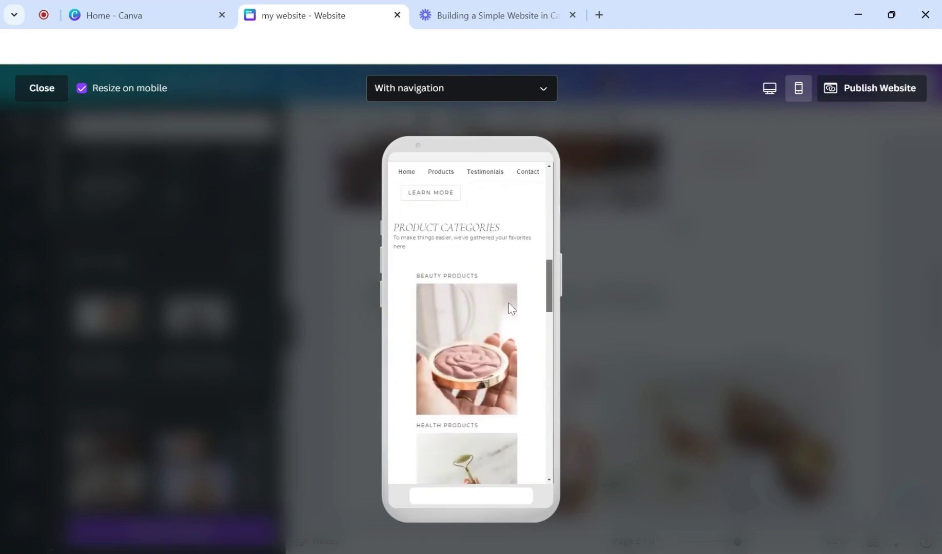
{"action": "scroll", "coordinate": [503, 352], "scroll_direction": "down", "scroll_amount": 10}
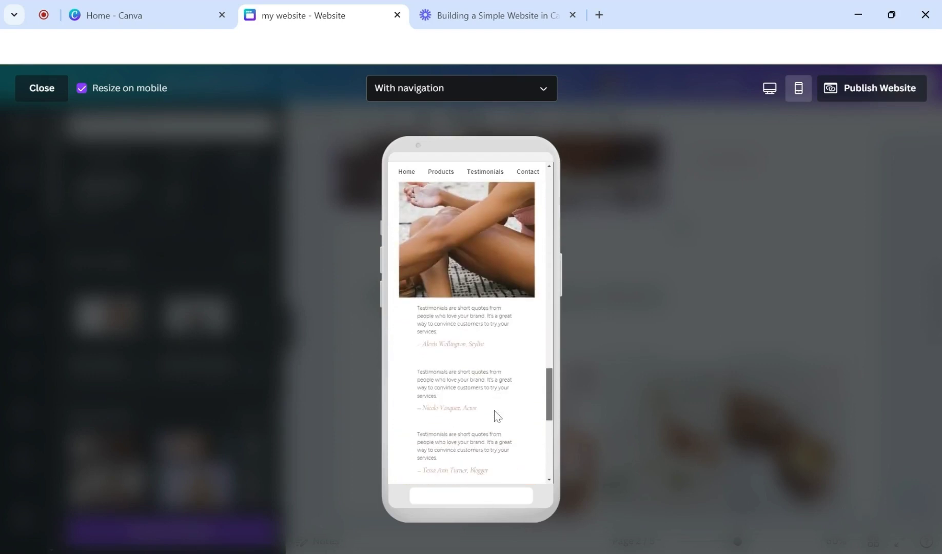
{"action": "scroll", "coordinate": [492, 457], "scroll_direction": "down", "scroll_amount": 2}
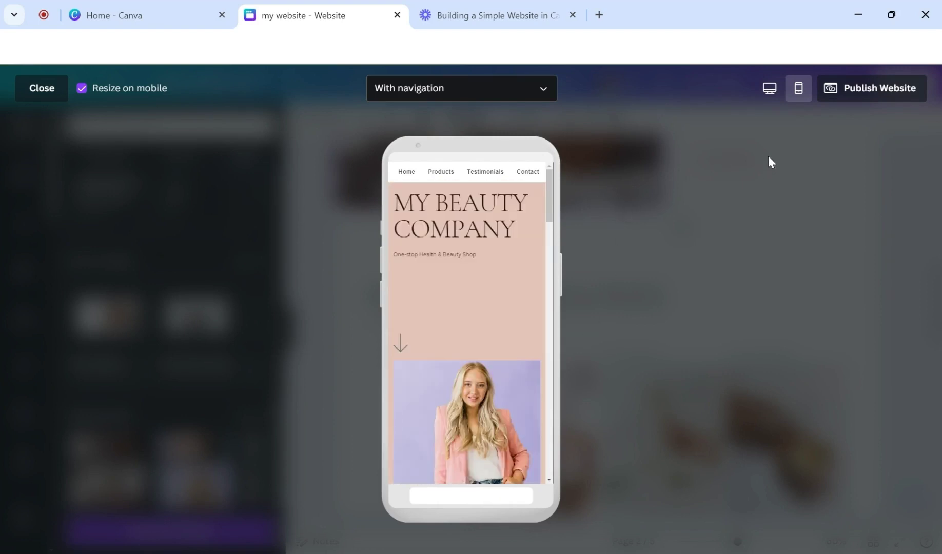
Return the preview to the desktop layout
{"action": "left_click", "coordinate": [770, 89]}
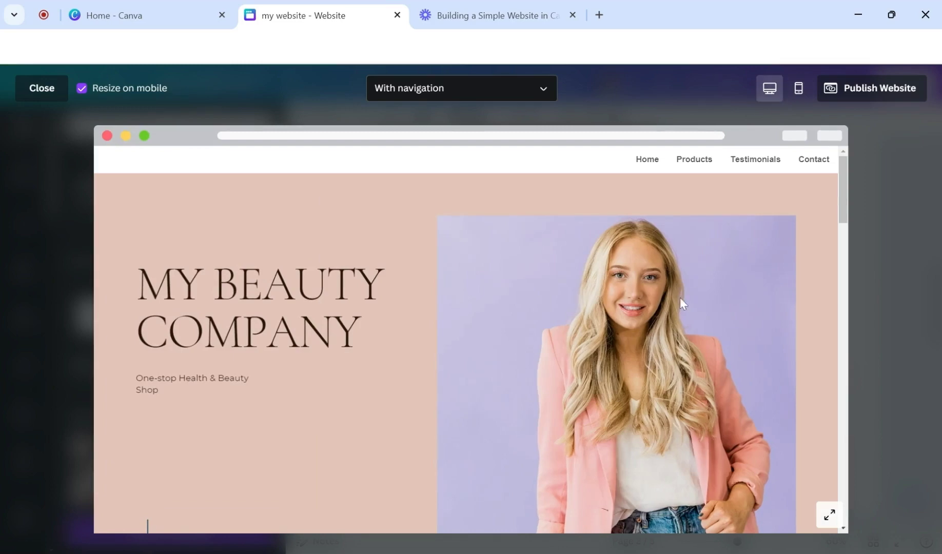
{"action": "scroll", "coordinate": [675, 316], "scroll_direction": "down", "scroll_amount": 5}
{"action": "left_click_drag", "start_coordinate": [837, 265], "coordinate": [796, 204]}
Start publishing the website, compare the domain options, and choose a free Canva domain
{"action": "left_click", "coordinate": [857, 94]}
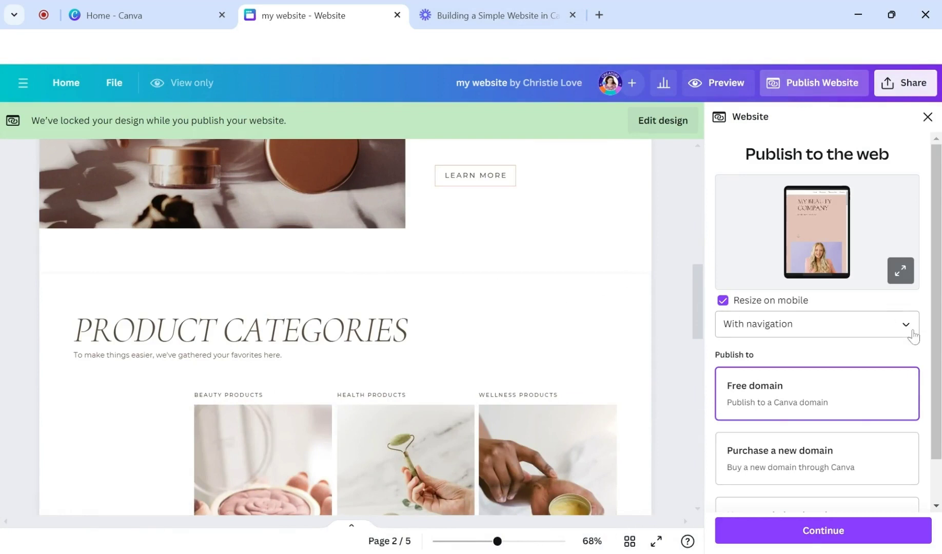
{"action": "scroll", "coordinate": [834, 338], "scroll_direction": "down", "scroll_amount": 1}
{"action": "scroll", "coordinate": [832, 338], "scroll_direction": "up", "scroll_amount": 1}
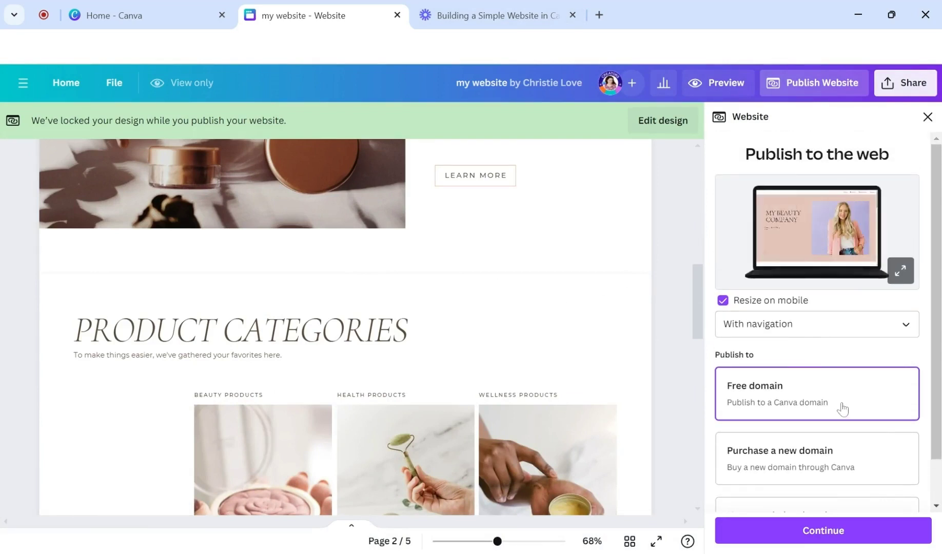
{"action": "scroll", "coordinate": [839, 406], "scroll_direction": "down", "scroll_amount": 1}
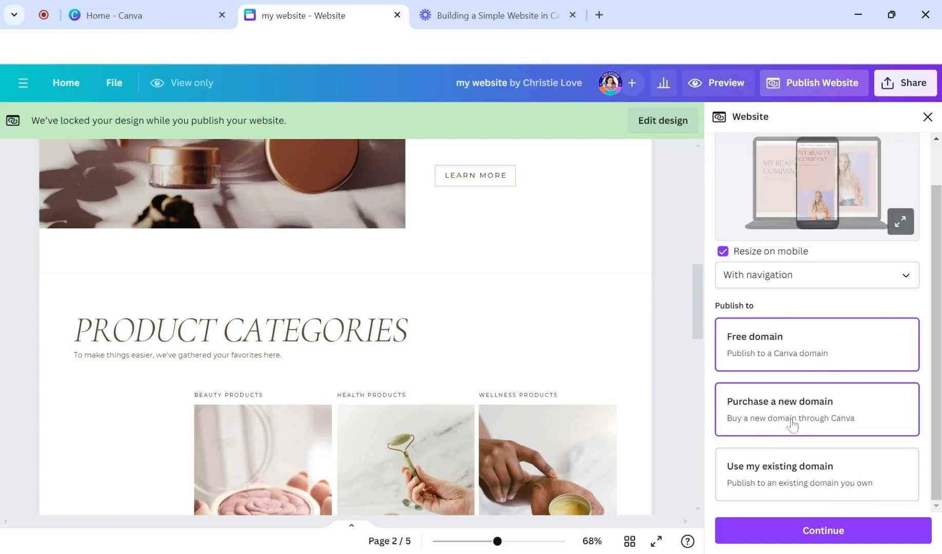
{"action": "left_click", "coordinate": [816, 477]}
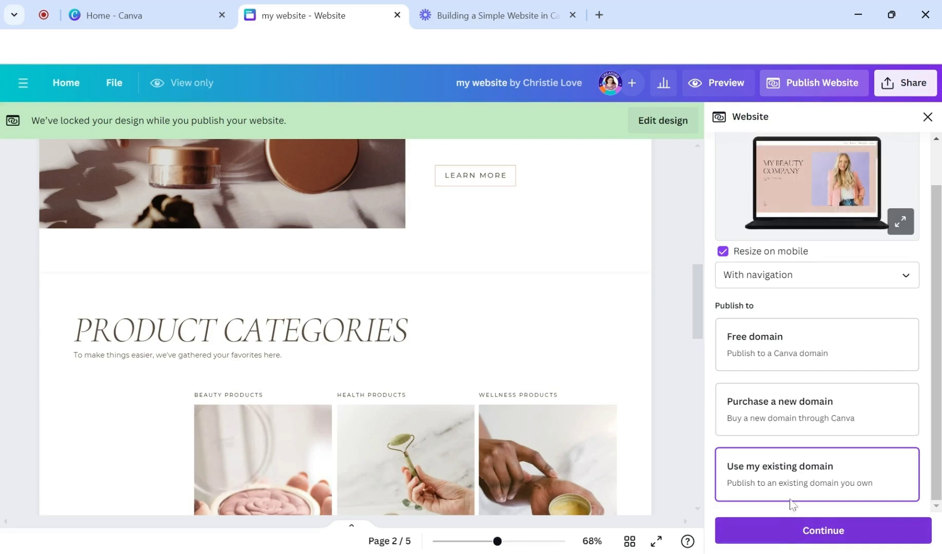
{"action": "left_click", "coordinate": [786, 336]}
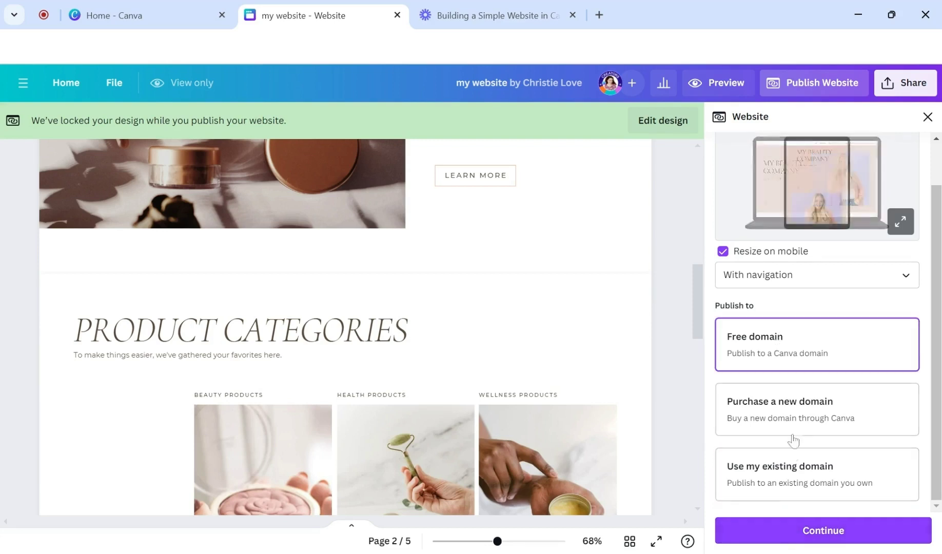
Continue to Review Settings and set the page URL to beauty-website
{"action": "left_click", "coordinate": [764, 535]}
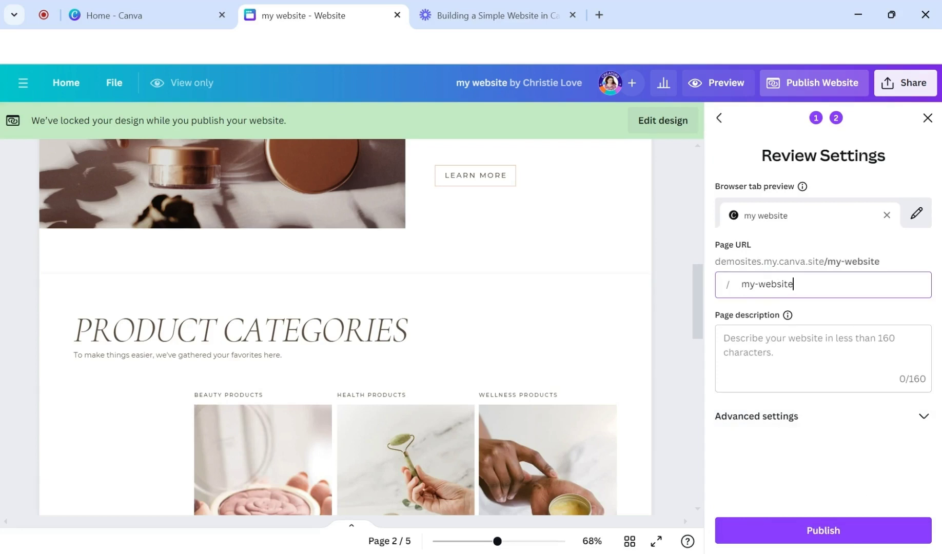
{"action": "key", "text": "BackSpace"}
{"action": "key", "text": "BackSpace"}
{"action": "key", "text": "BackSpace"}
{"action": "key", "text": "BackSpace"}
{"action": "key", "text": "BackSpace"}
{"action": "key", "text": "BackSpace"}
{"action": "key", "text": "BackSpace"}
{"action": "key", "text": "BackSpace"}
{"action": "key", "text": "BackSpace"}
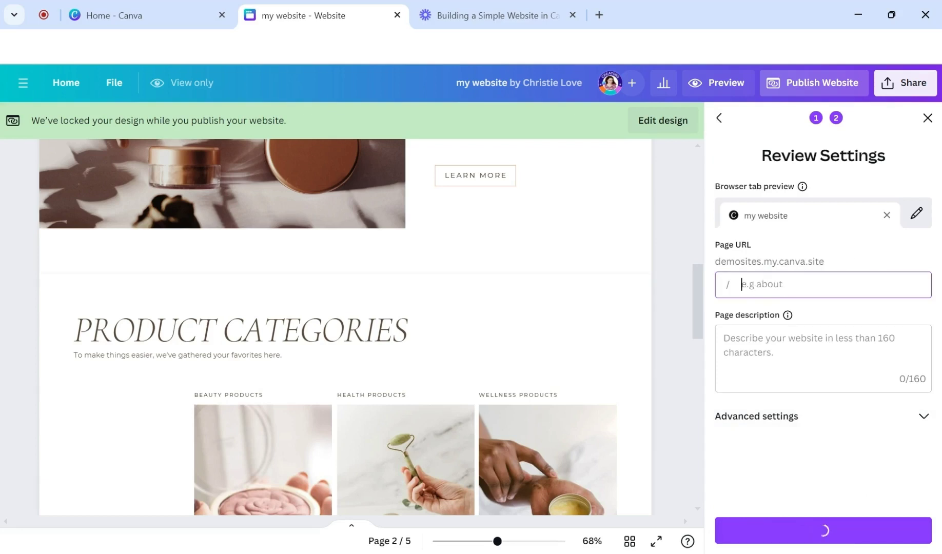
{"action": "type", "text": "my"}
{"action": "key", "text": "BackSpace"}
{"action": "key", "text": "BackSpace"}
{"action": "type", "text": "beauty-website"}
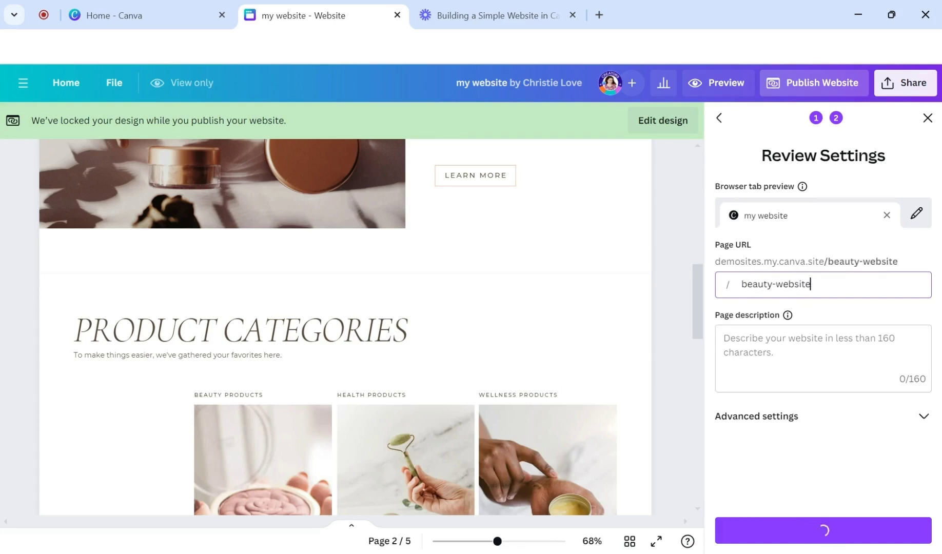
{"action": "left_click", "coordinate": [724, 339]}
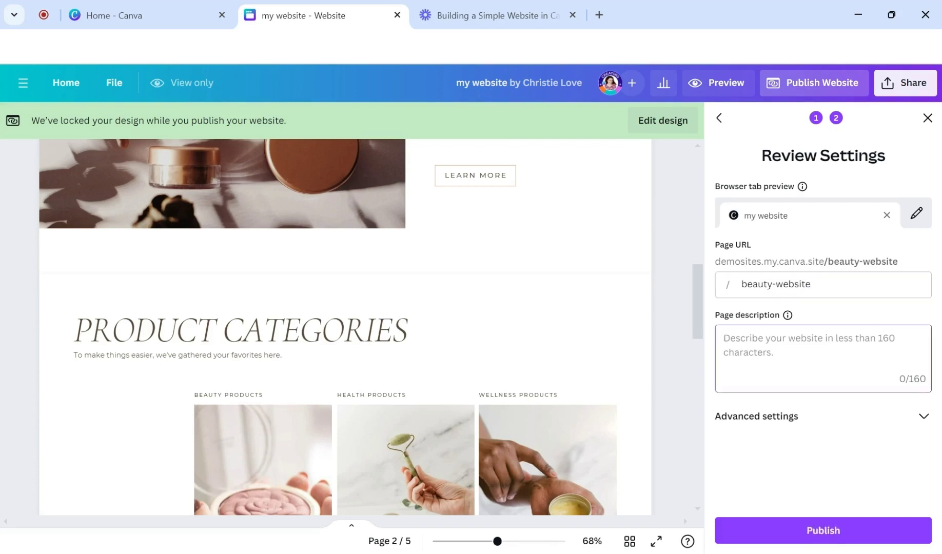
Expand Advanced settings to check search visibility, link preview and password options
{"action": "left_click", "coordinate": [737, 426]}
{"action": "scroll", "coordinate": [785, 398], "scroll_direction": "down", "scroll_amount": 3}
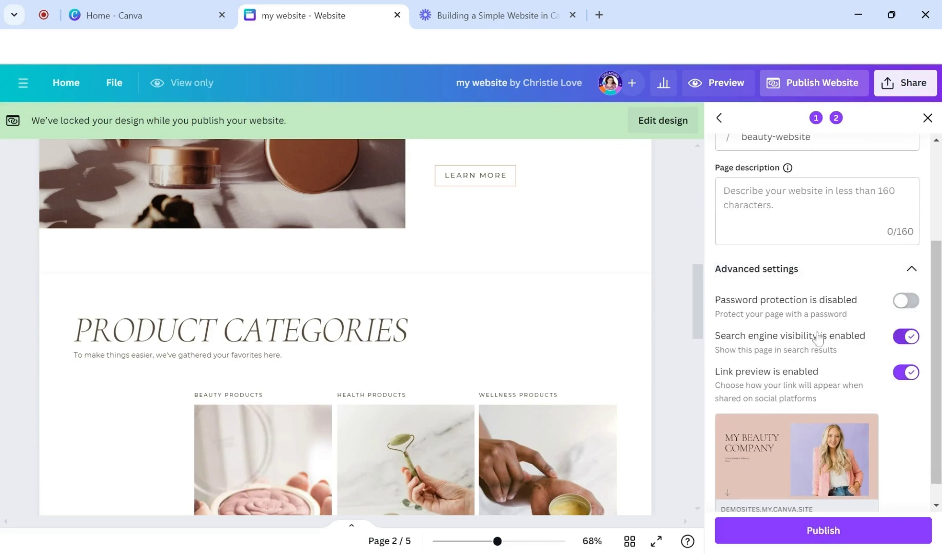
{"action": "scroll", "coordinate": [829, 338], "scroll_direction": "down", "scroll_amount": 1}
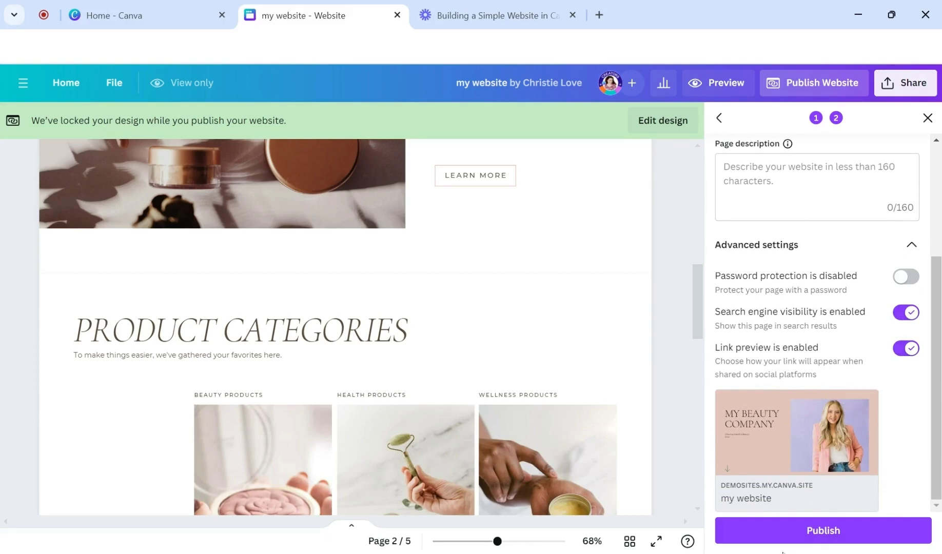
Publish the website live on its free demosites.my.canva.site address
{"action": "left_click", "coordinate": [776, 537]}
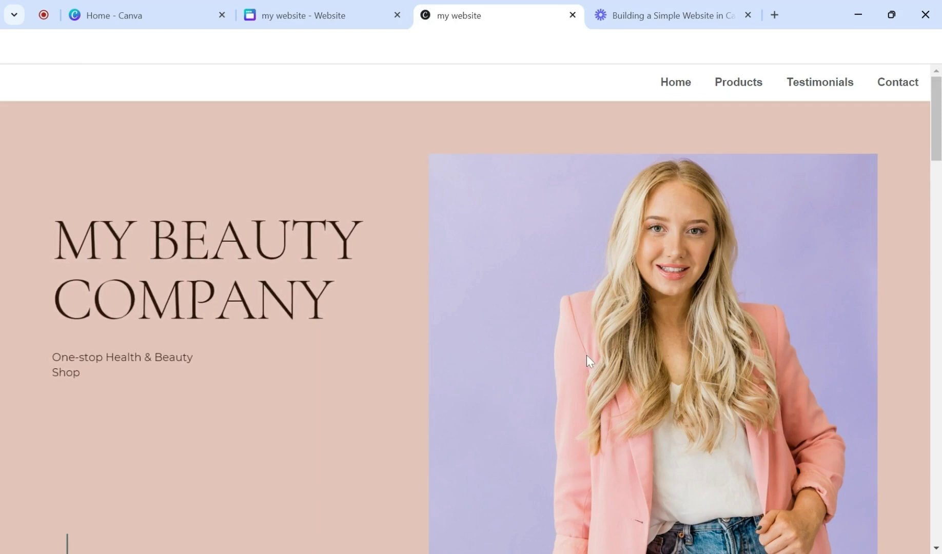
{"action": "scroll", "coordinate": [590, 356], "scroll_direction": "down", "scroll_amount": 6}
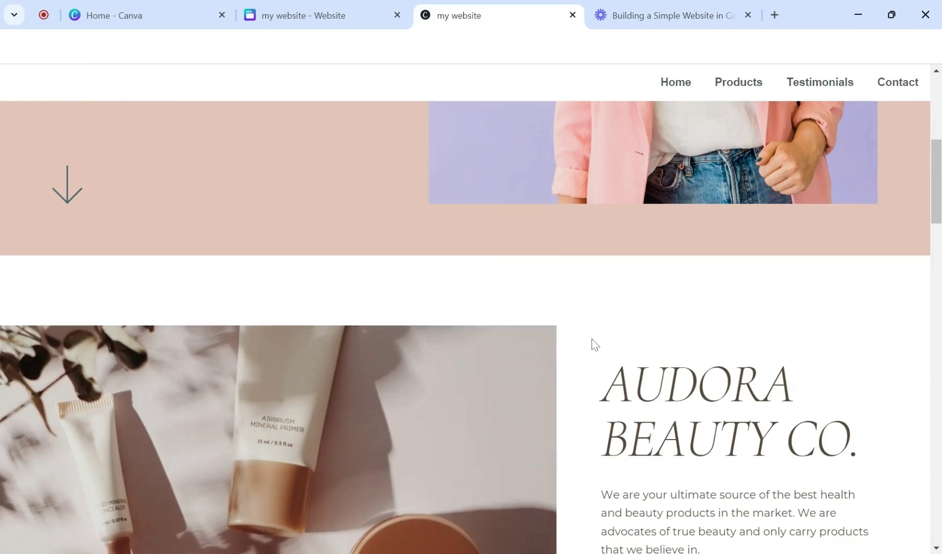
{"action": "scroll", "coordinate": [576, 315], "scroll_direction": "down", "scroll_amount": 5}
{"action": "mouse_move", "coordinate": [935, 189]}
{"action": "left_mouse_down"}
{"action": "mouse_move", "coordinate": [898, 362]}
{"action": "mouse_move", "coordinate": [894, 491]}
{"action": "mouse_move", "coordinate": [932, 414]}
{"action": "mouse_move", "coordinate": [932, 192]}
{"action": "left_mouse_up"}
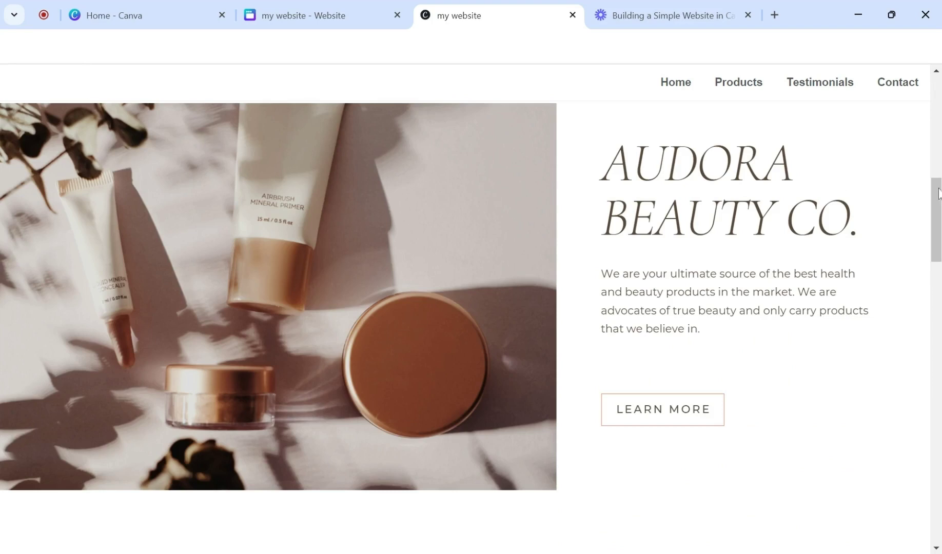
{"action": "left_click_drag", "start_coordinate": [938, 211], "coordinate": [727, 103]}
{"action": "left_click", "coordinate": [735, 86]}
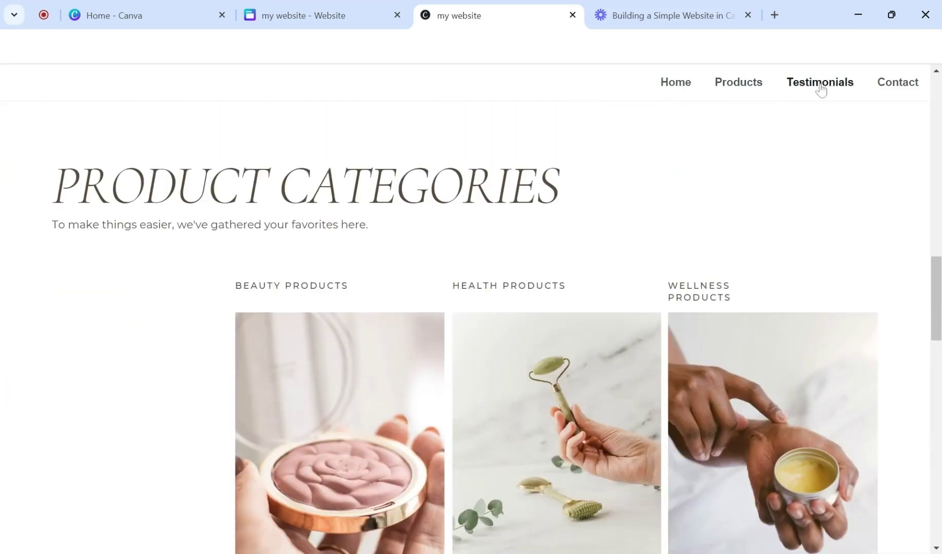
{"action": "left_click", "coordinate": [821, 86]}
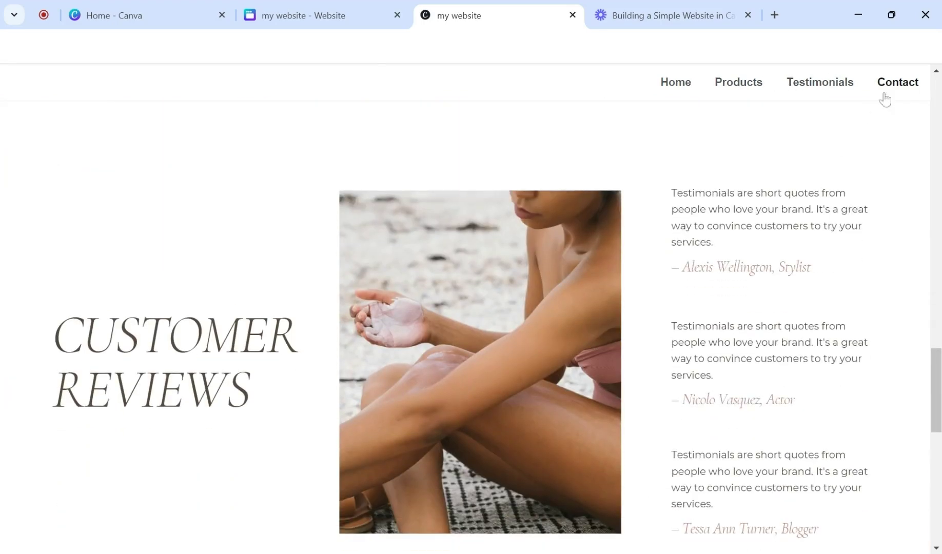
{"action": "left_click", "coordinate": [893, 92]}
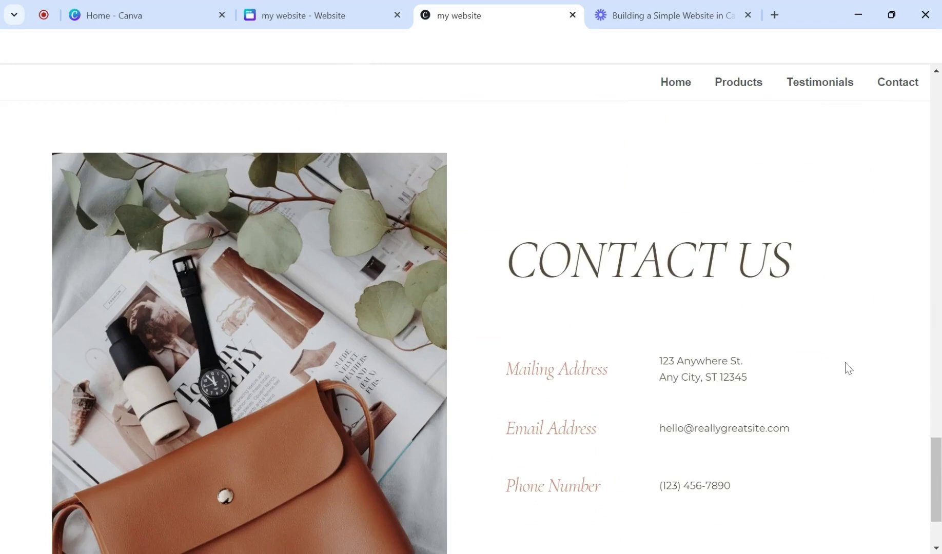
{"action": "left_click", "coordinate": [673, 84]}
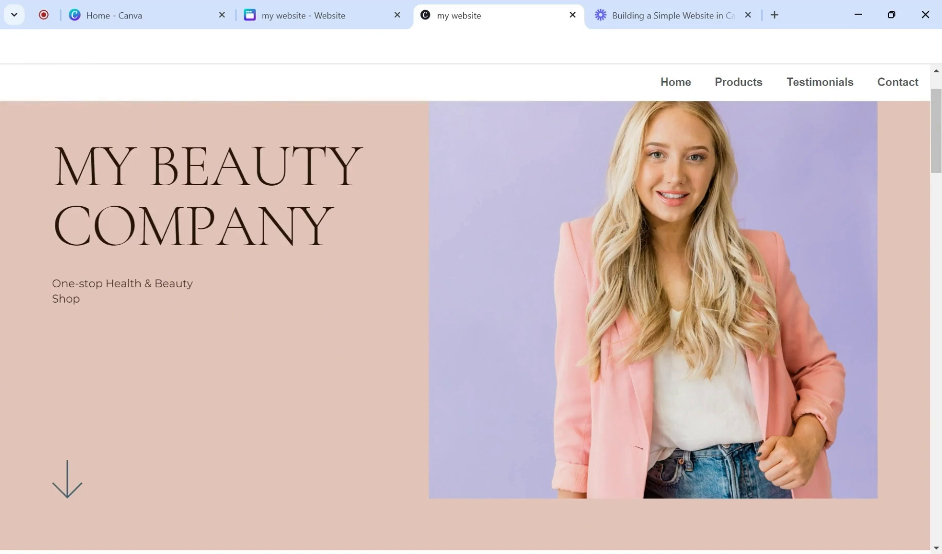
{"action": "scroll", "coordinate": [292, 342], "scroll_direction": "up", "scroll_amount": 2}
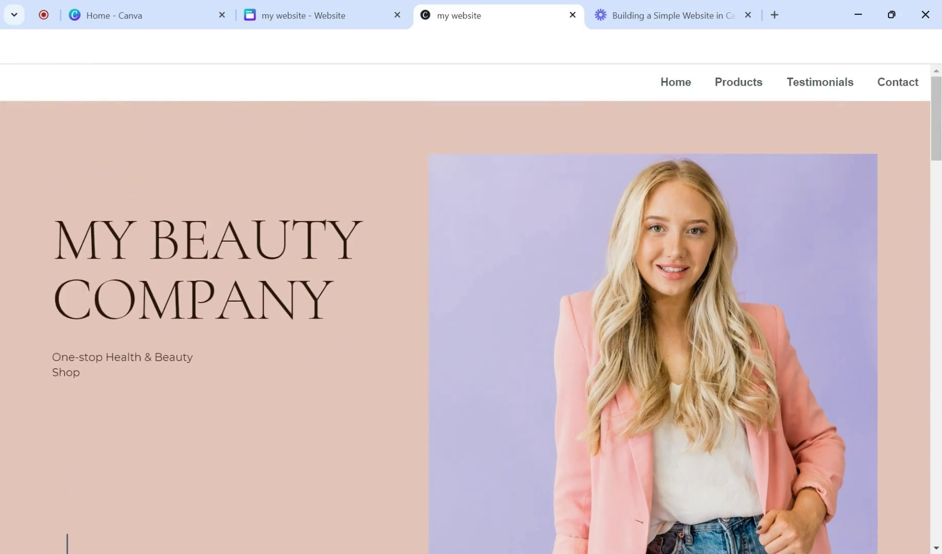